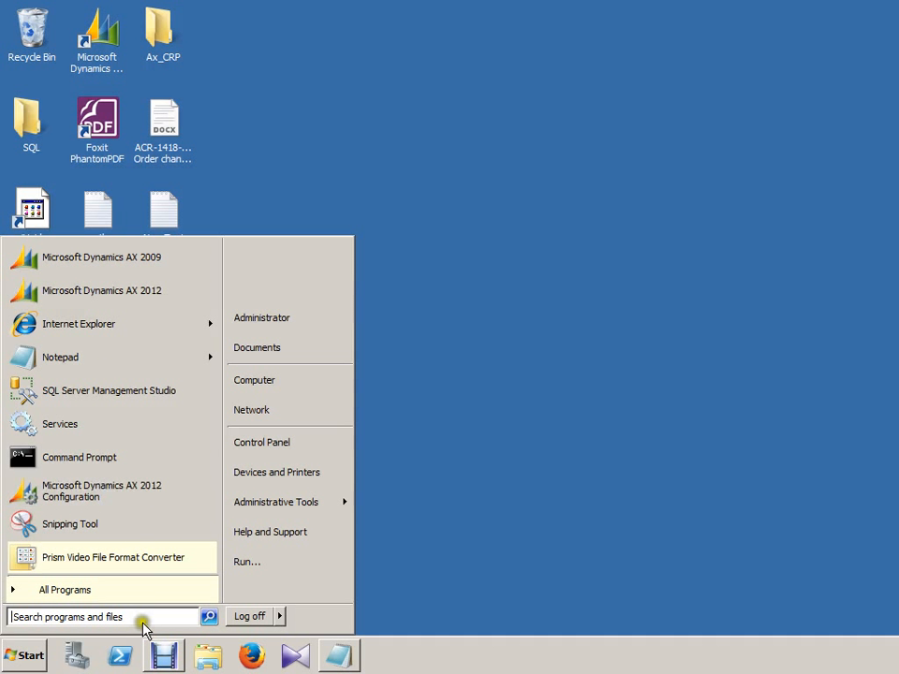
left_click(164, 656)
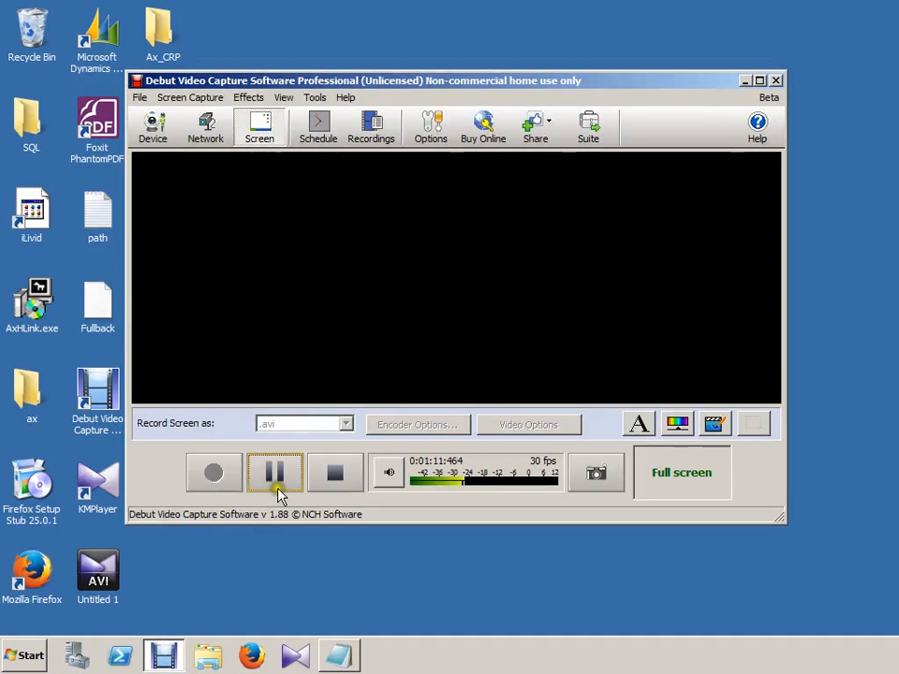
left_click(744, 81)
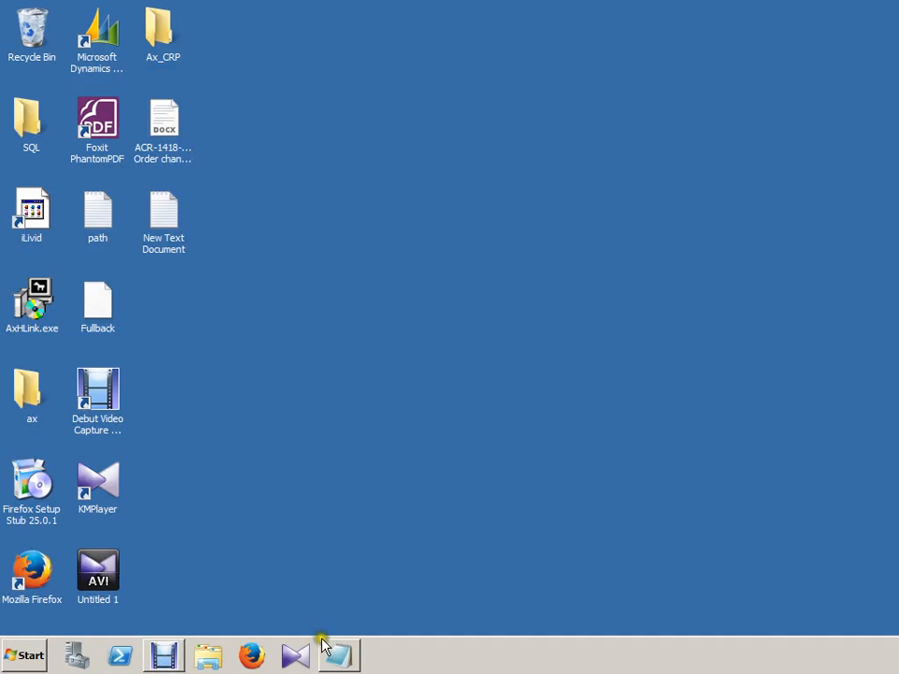
left_click(23, 659)
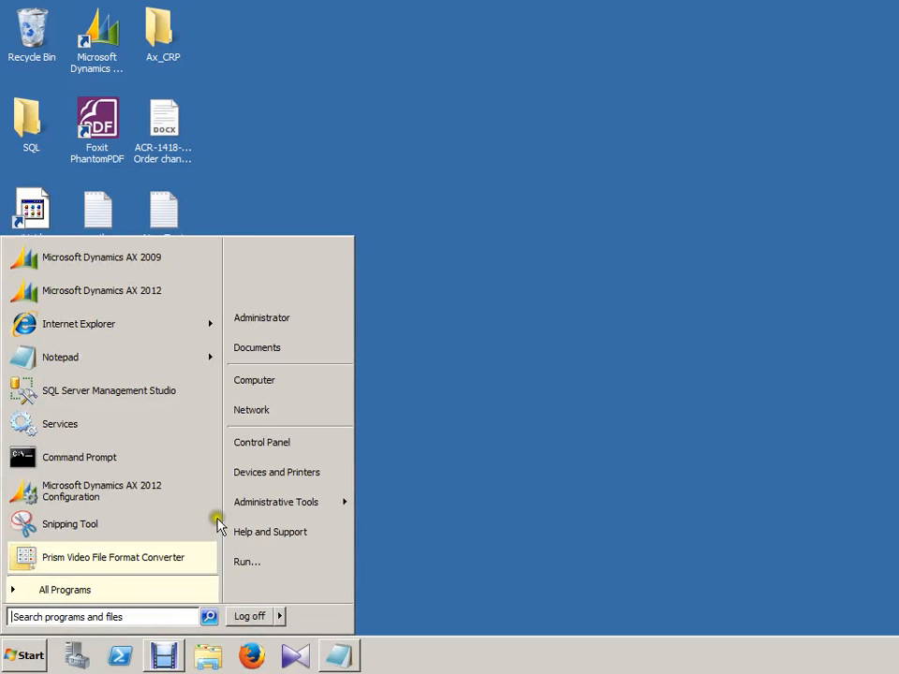
mouse_move(270, 515)
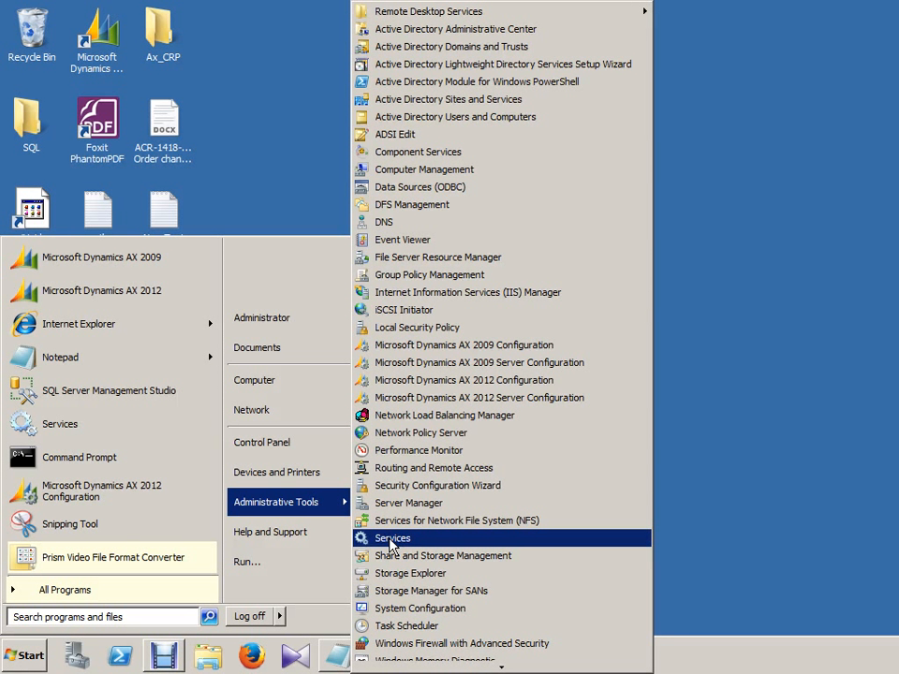
left_click(728, 442)
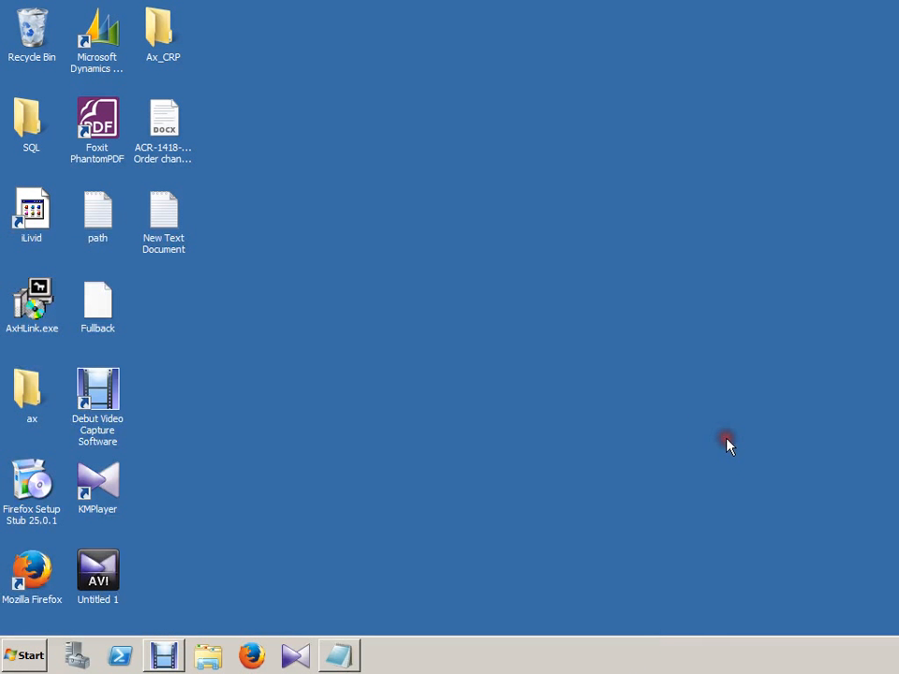
Run services.msc to open the Services console, and enlarge its window and Name column for readable service names
key("super+r")
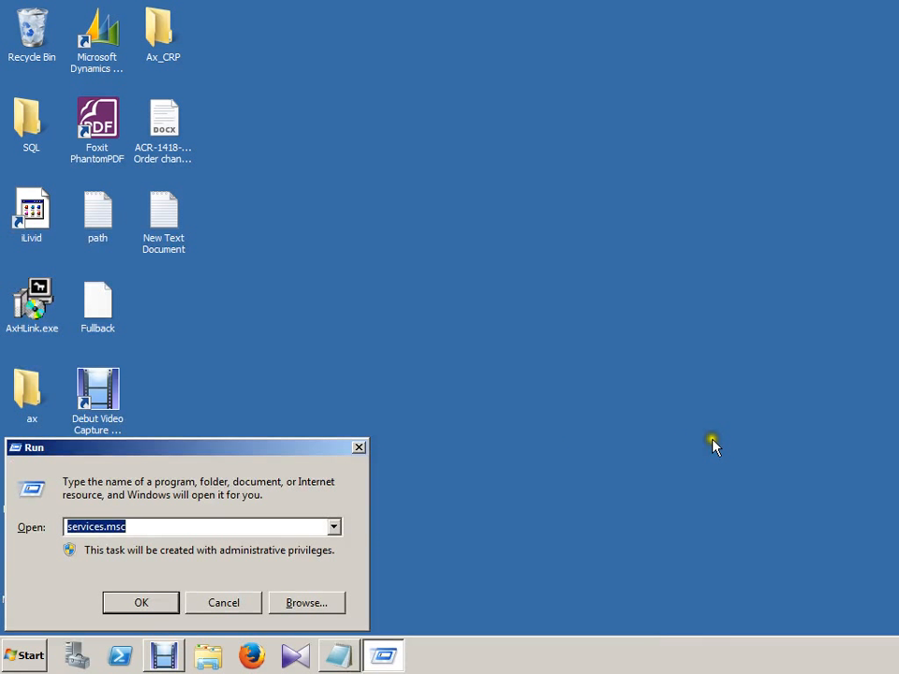
left_click(142, 603)
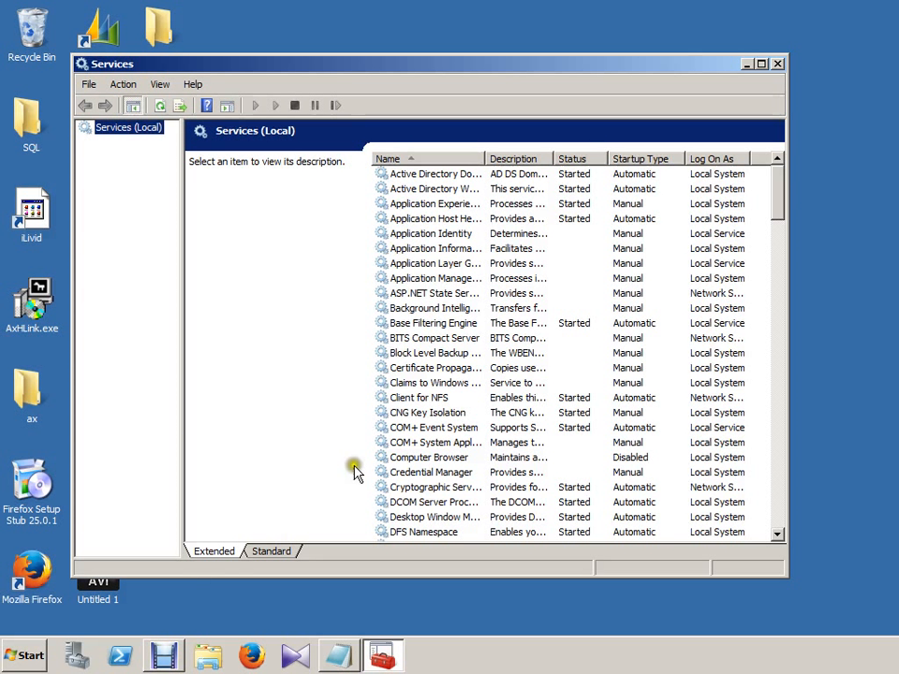
left_click(449, 249)
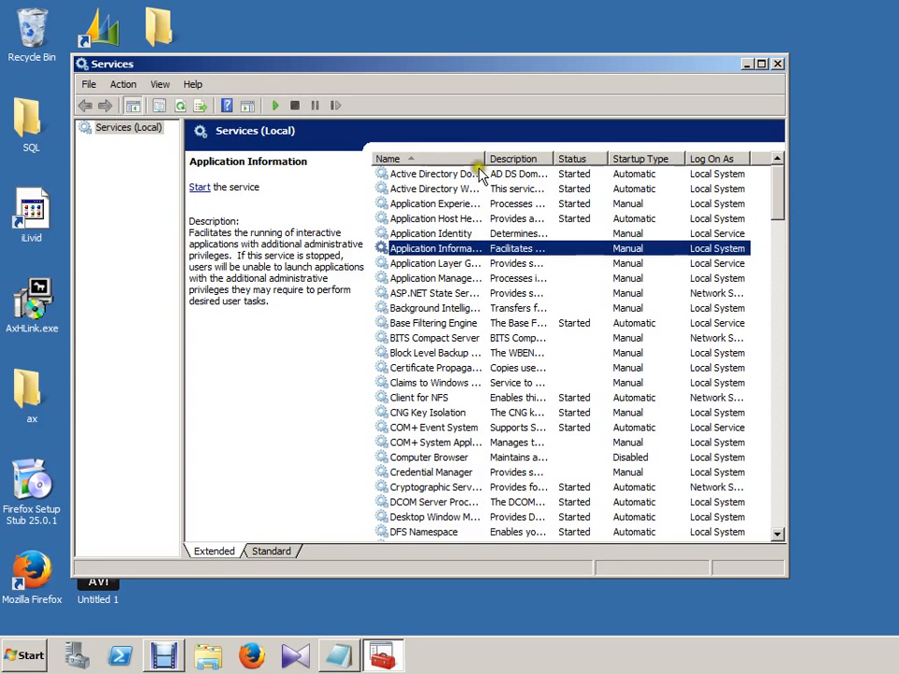
left_click_drag(484, 157, 556, 165)
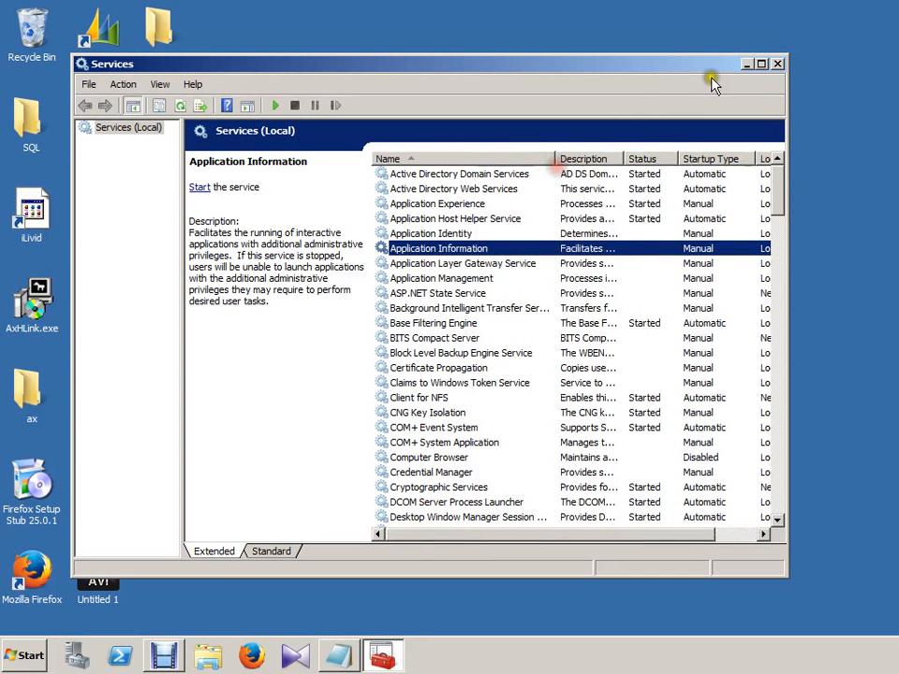
left_click(761, 63)
Locate the Dynamics AX Object Server 5.0 service for AX 2009 in the services list
left_click(400, 237)
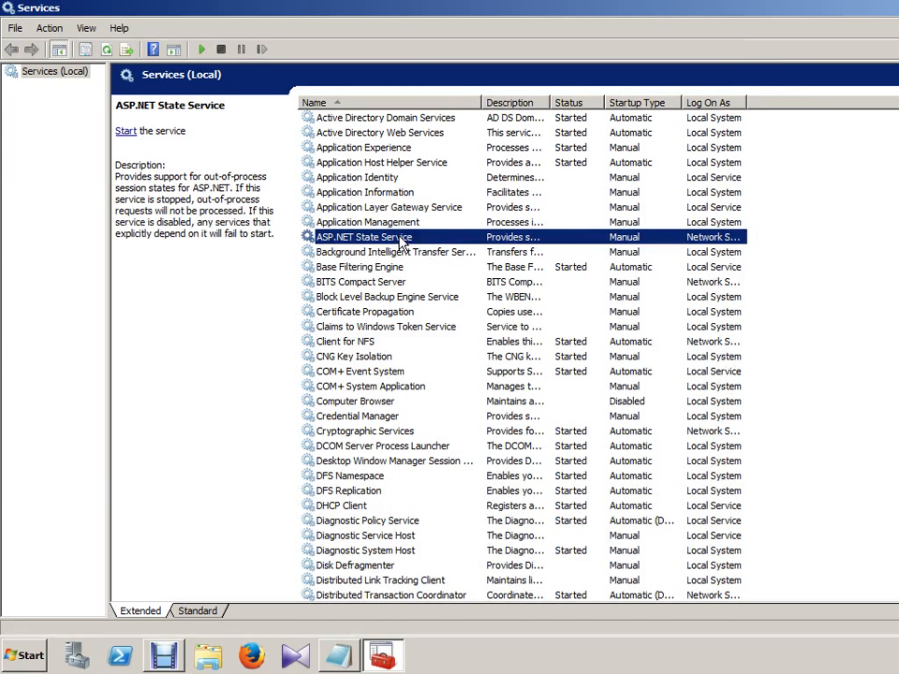
key("m")
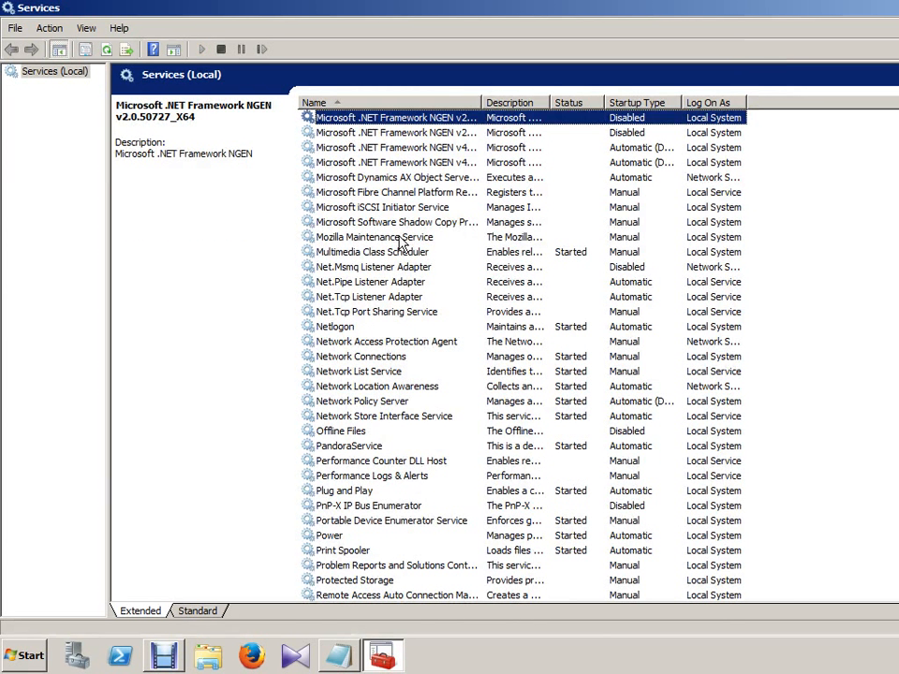
key("d")
key("y")
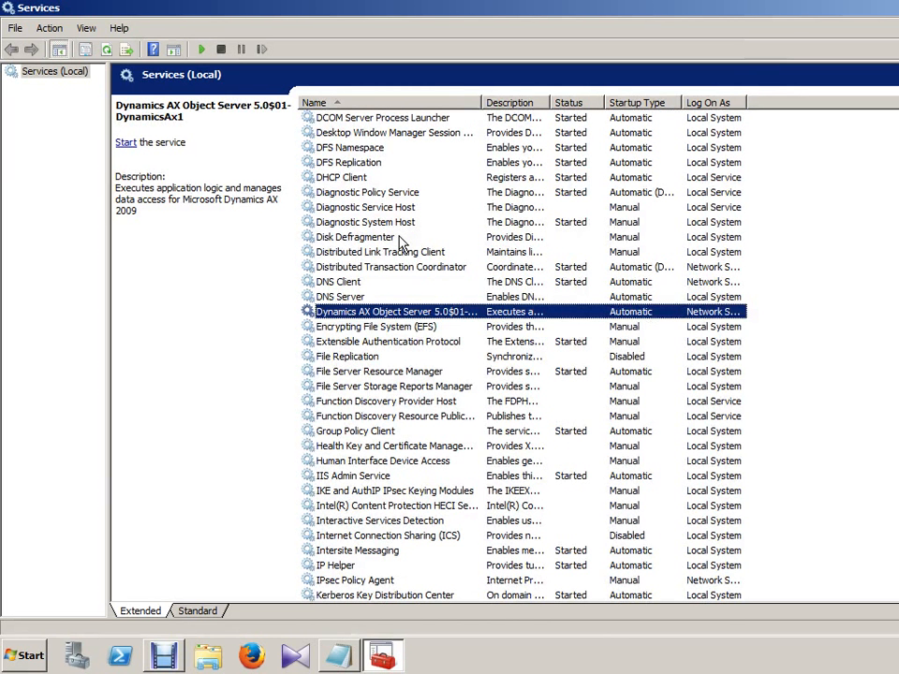
key("Up")
key("Down")
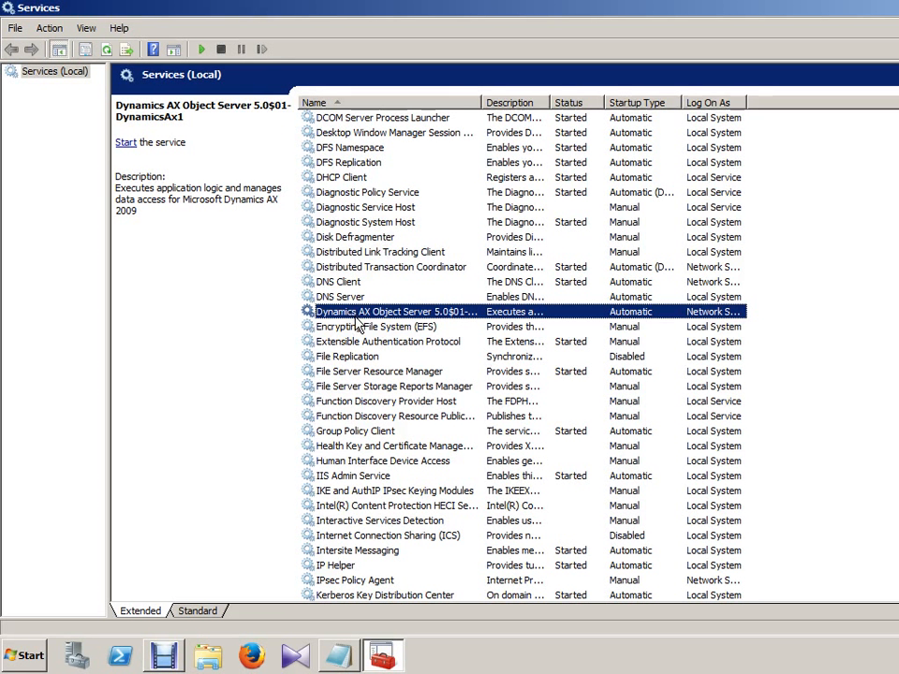
Find and select the Microsoft Dynamics AX Object Server 6.2 service for AX 2012
key("m")
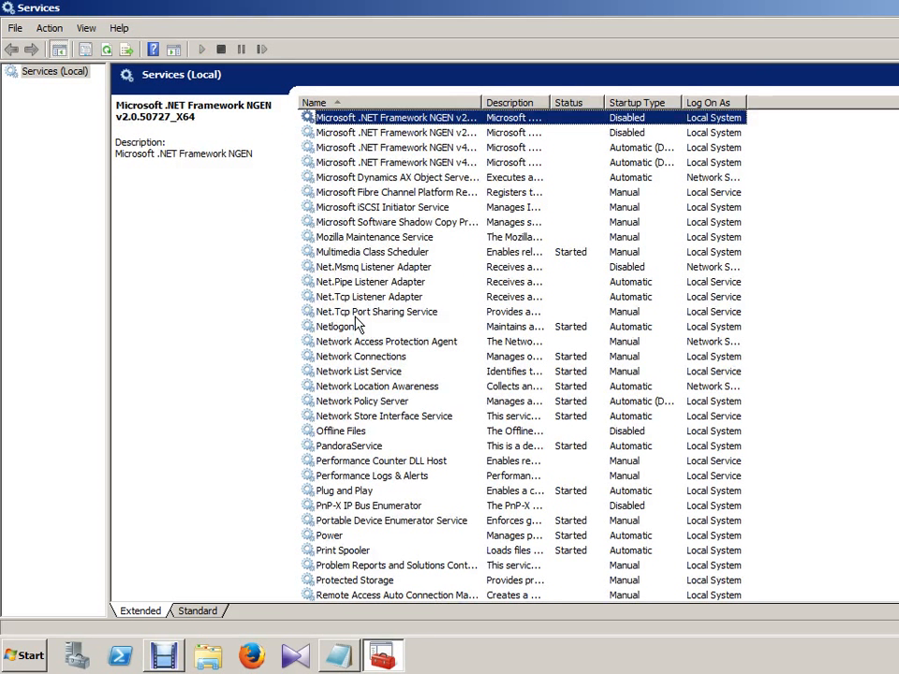
left_click(395, 177)
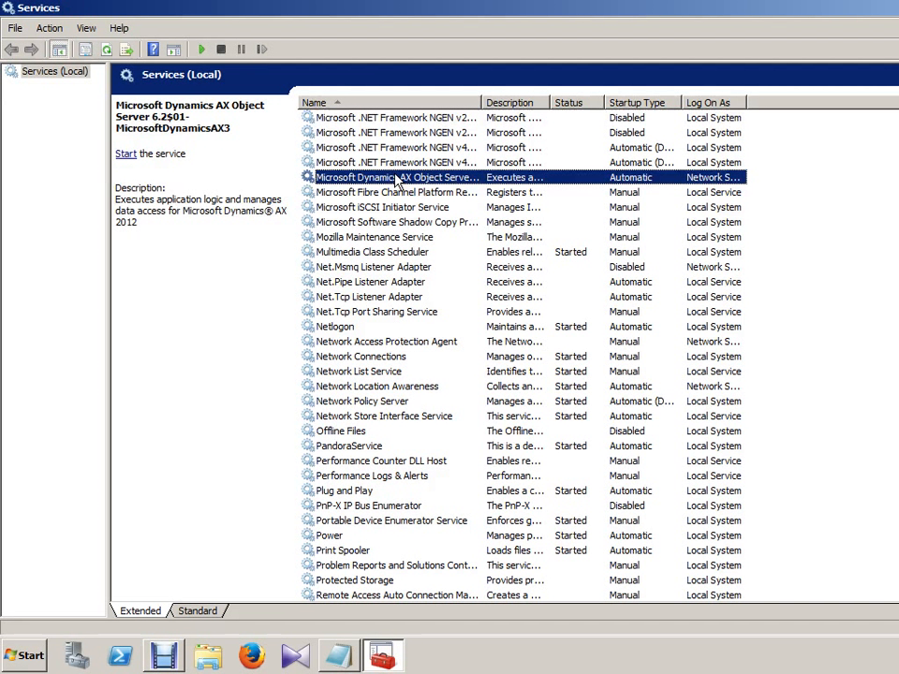
left_click(162, 129)
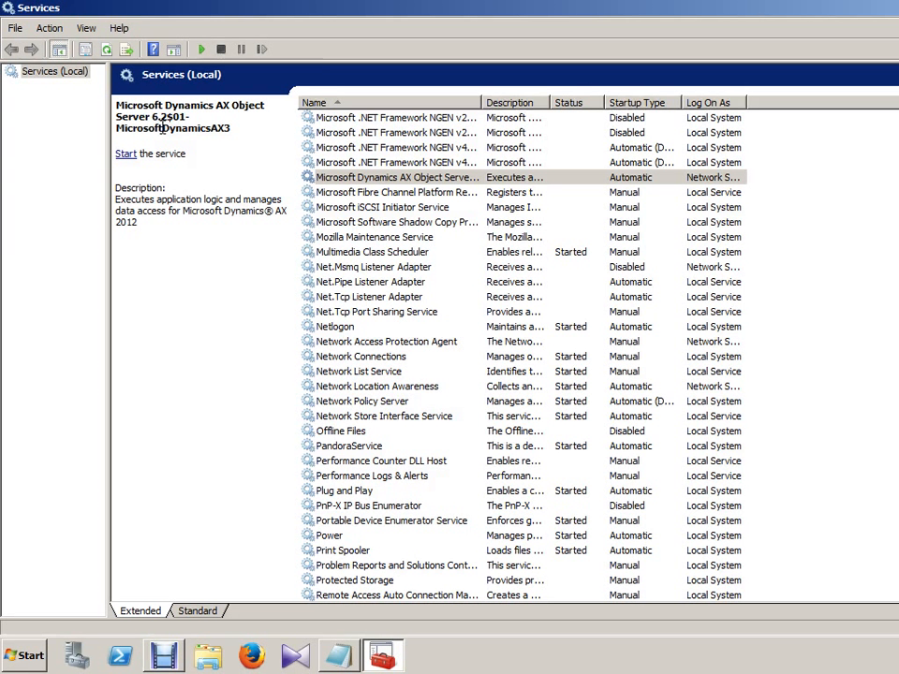
left_click(322, 178)
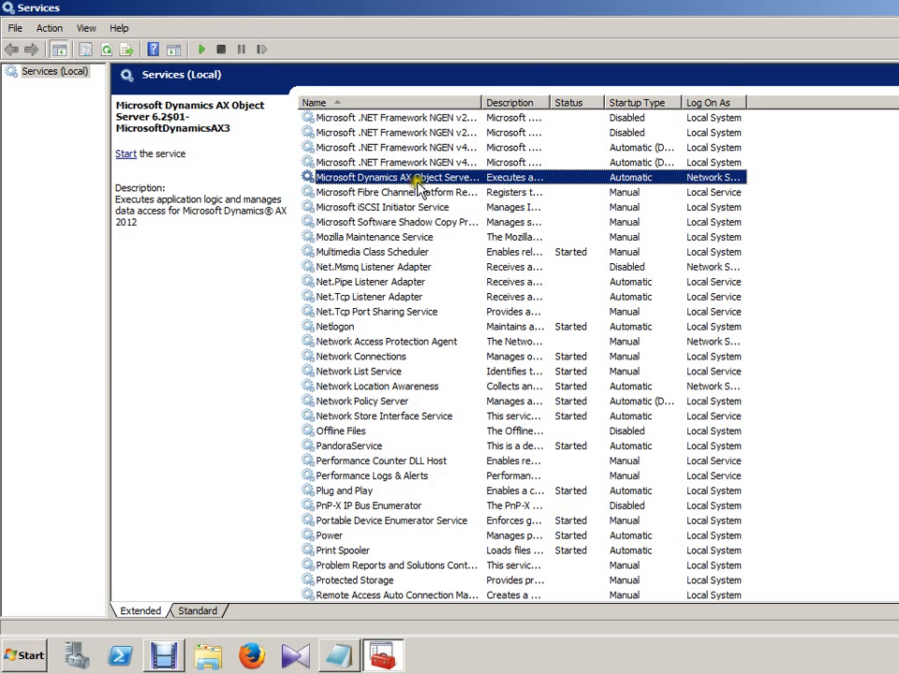
Try to launch the Microsoft Dynamics AX 2012 client while its object server service is not running
left_click(18, 656)
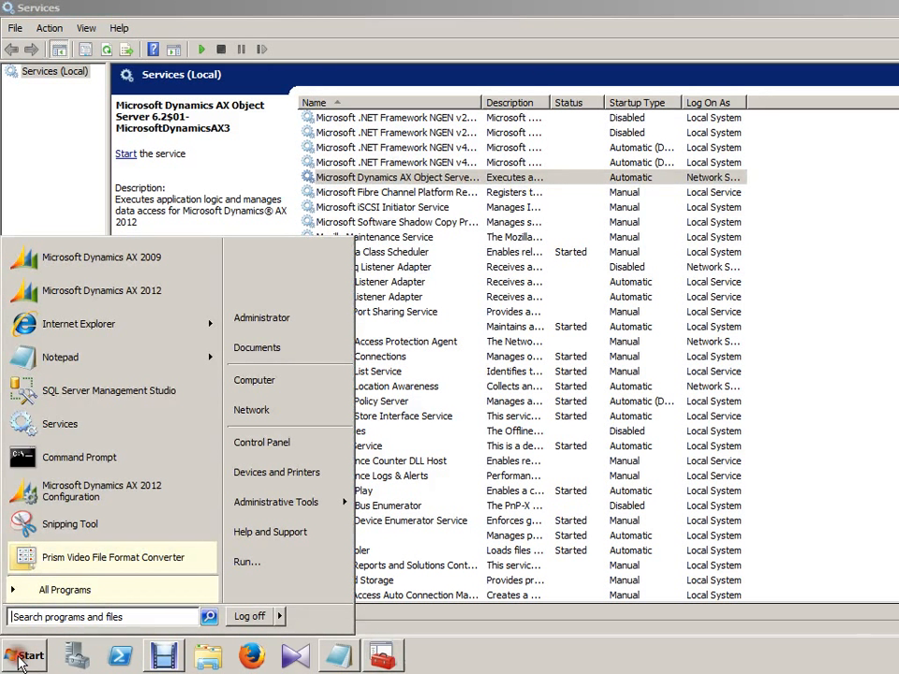
left_click(103, 292)
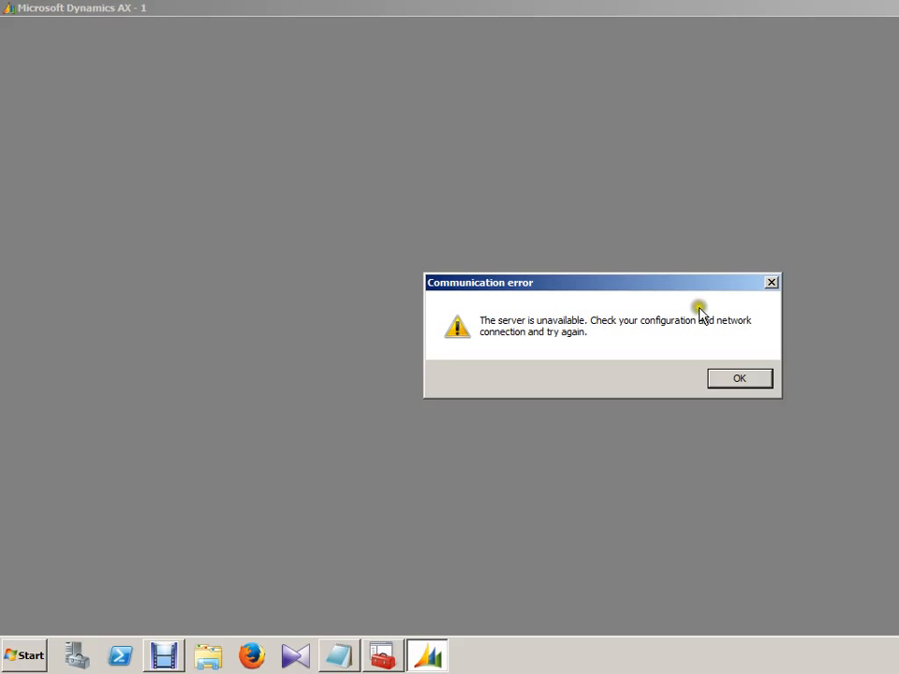
left_click(735, 386)
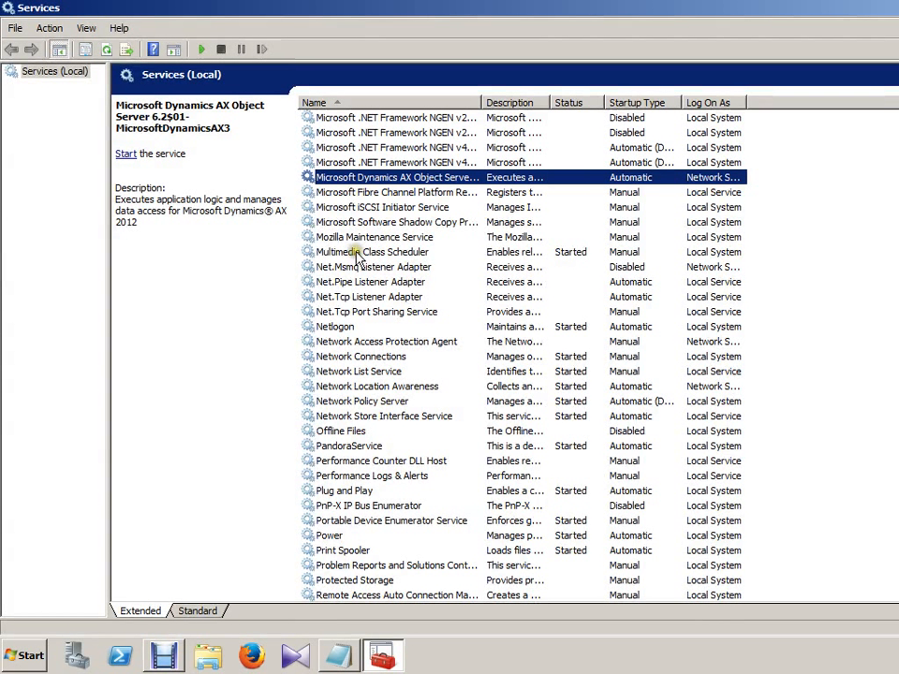
Start the Microsoft Dynamics AX Object Server 6.2 service and dismiss the message about its start request
left_click(125, 154)
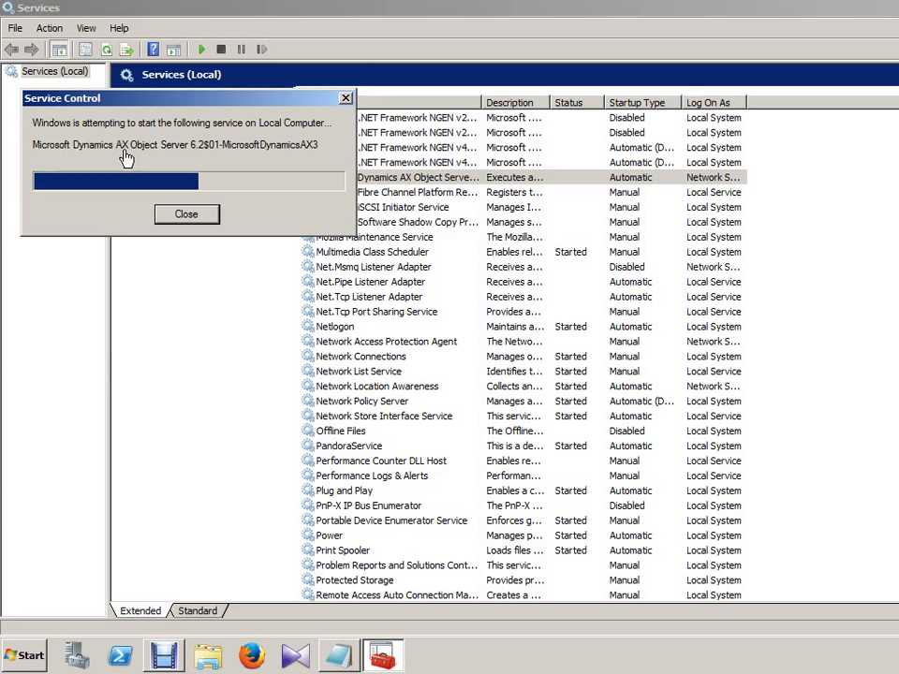
left_click(162, 658)
left_click(274, 471)
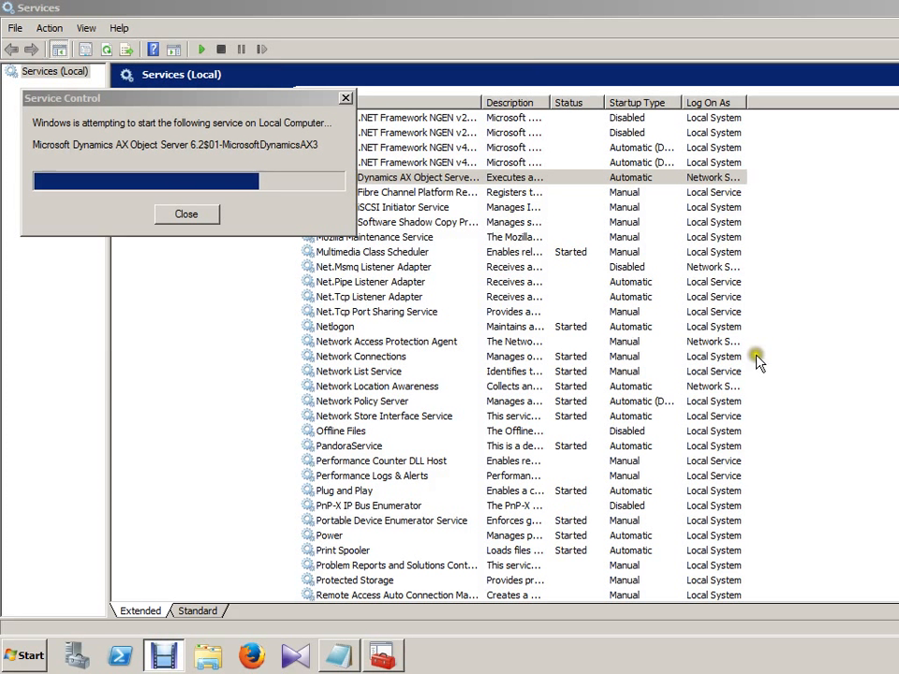
left_click(218, 112)
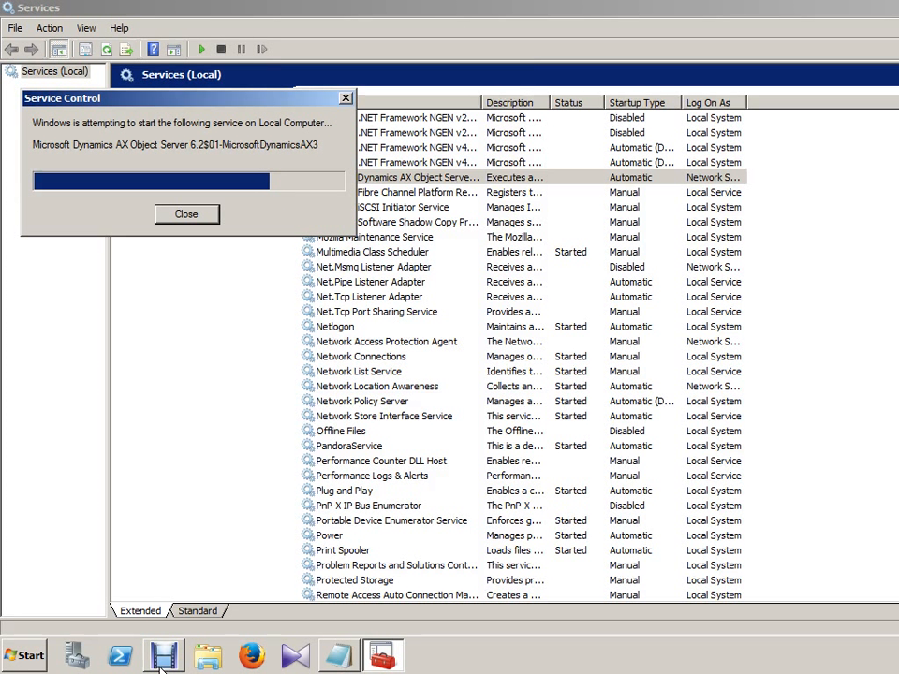
left_click(123, 496)
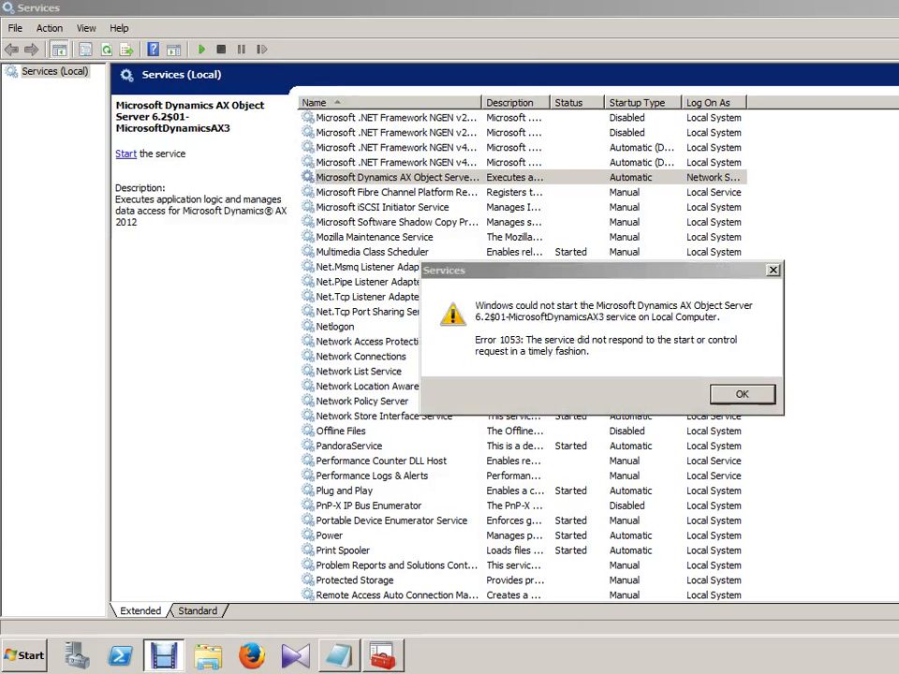
left_click(639, 270)
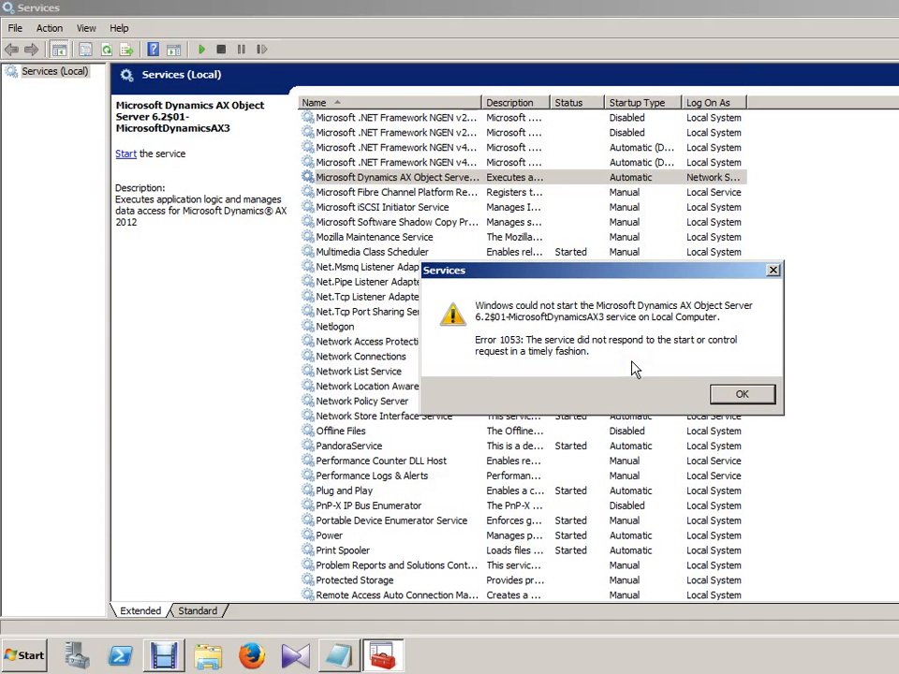
left_click(756, 393)
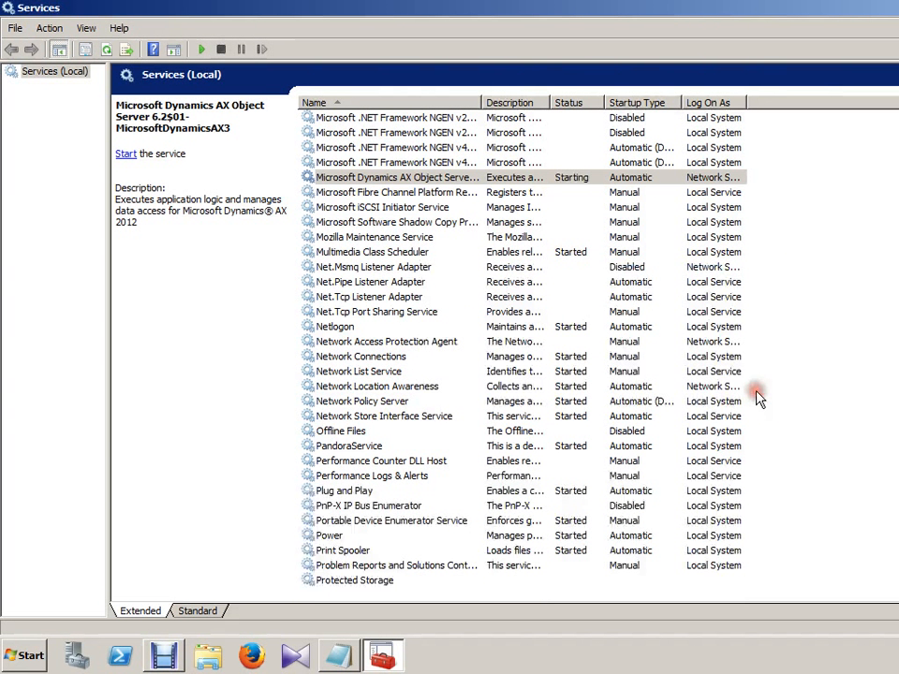
Check the status of the Microsoft Dynamics AX Object Server 6.2 service and refresh the services list
left_click(533, 179)
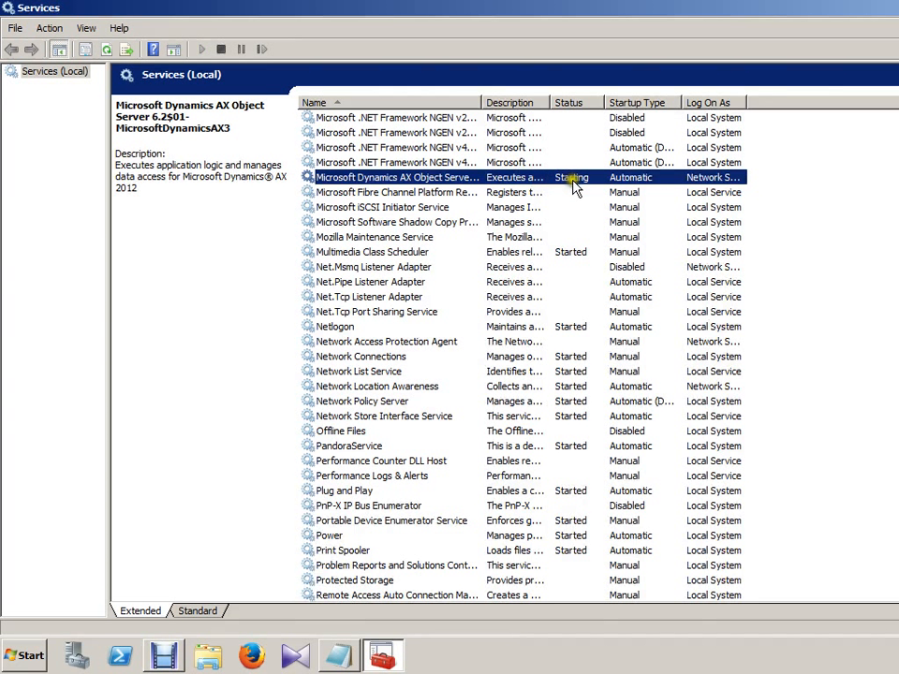
left_click(167, 657)
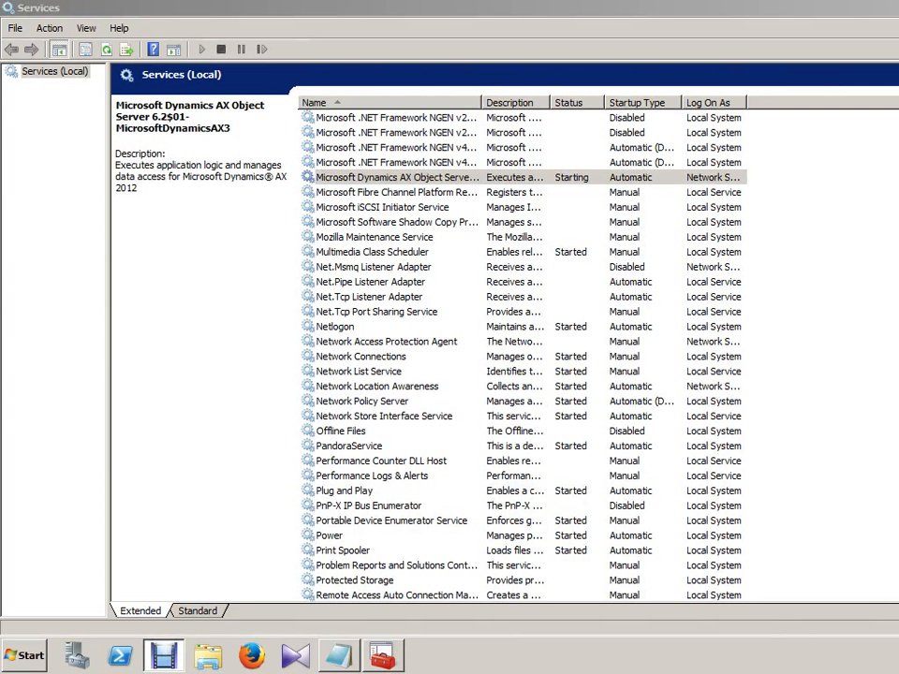
left_click(862, 211)
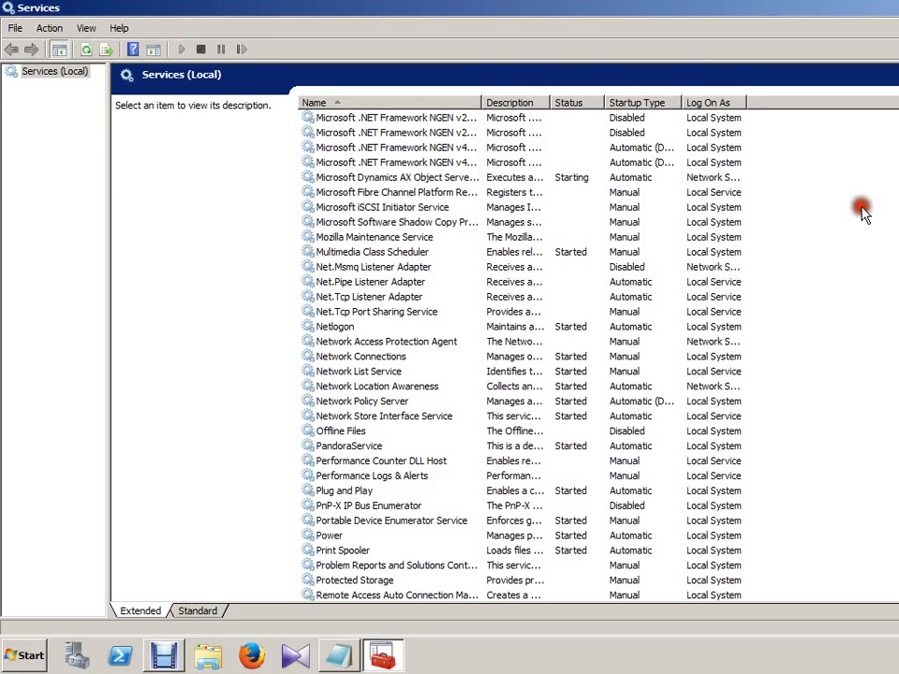
left_click(544, 181)
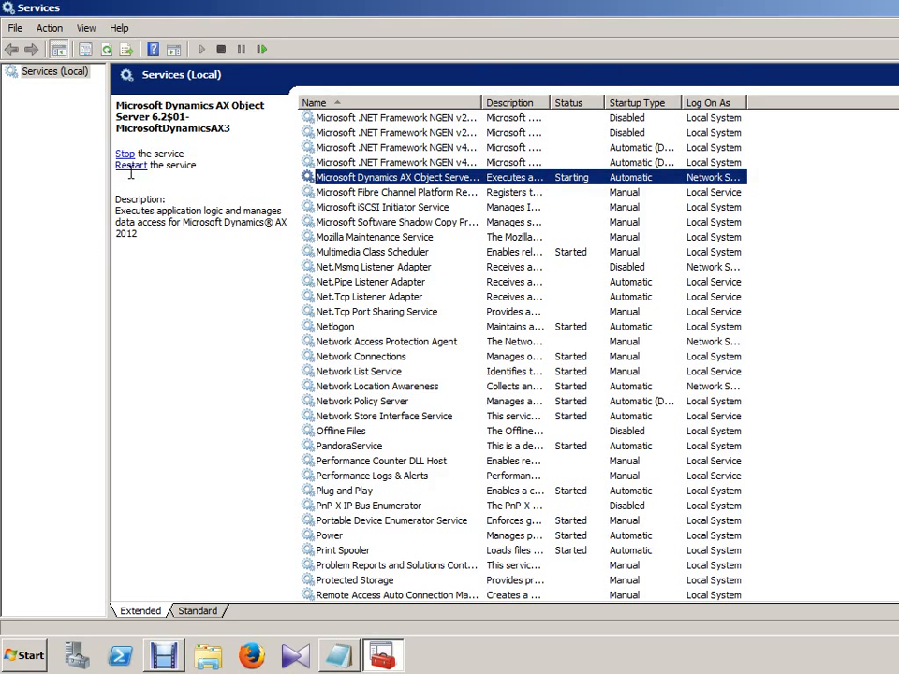
left_click(582, 182)
left_click(107, 48)
Launch the Microsoft Dynamics AX 2012 client from the desktop and open the AOT in the development workspace
key("super+d")
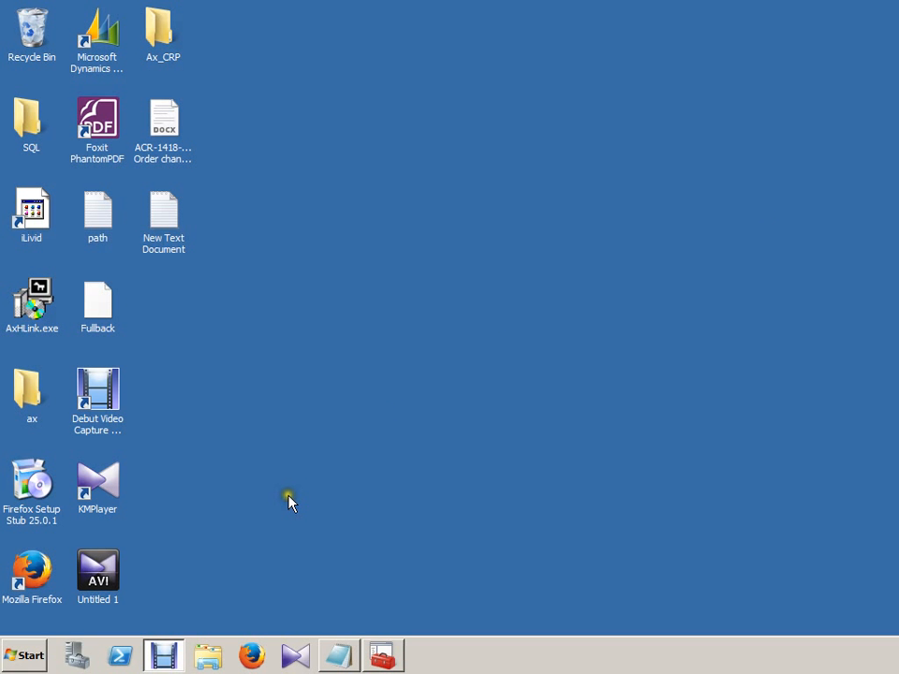
left_click(819, 242)
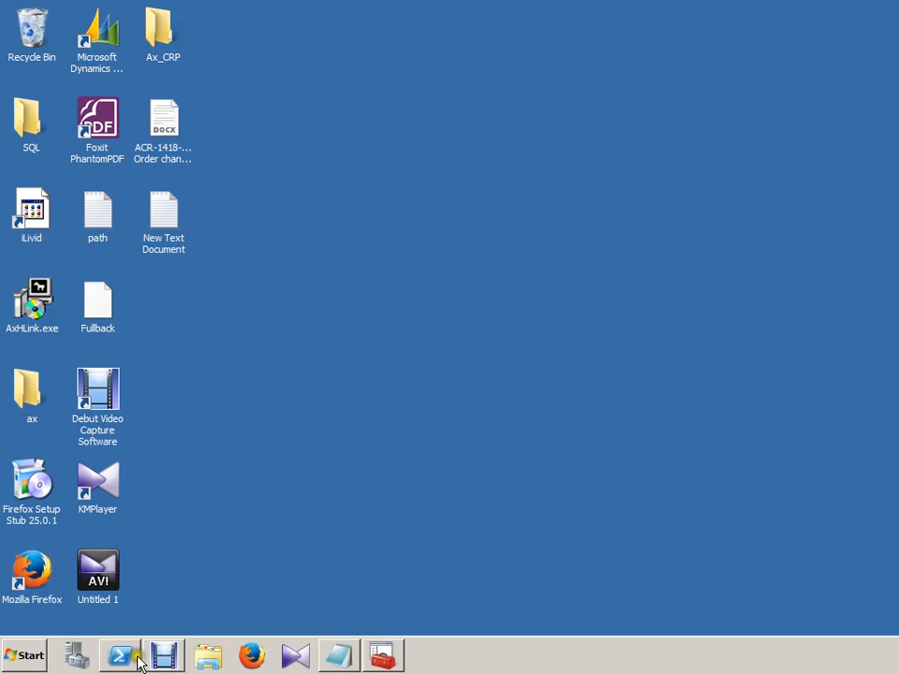
left_click(19, 660)
left_click(119, 292)
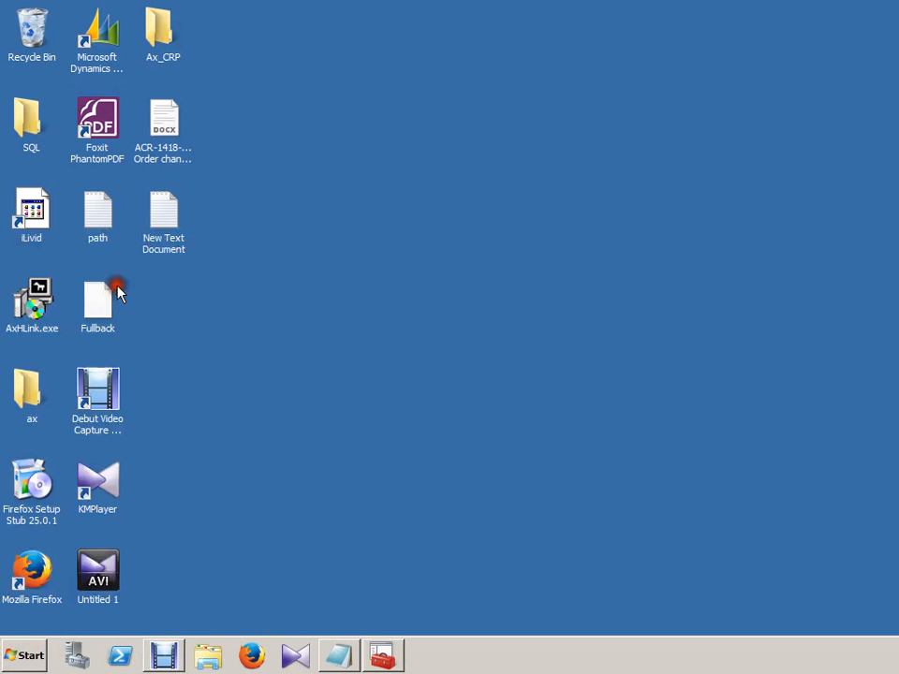
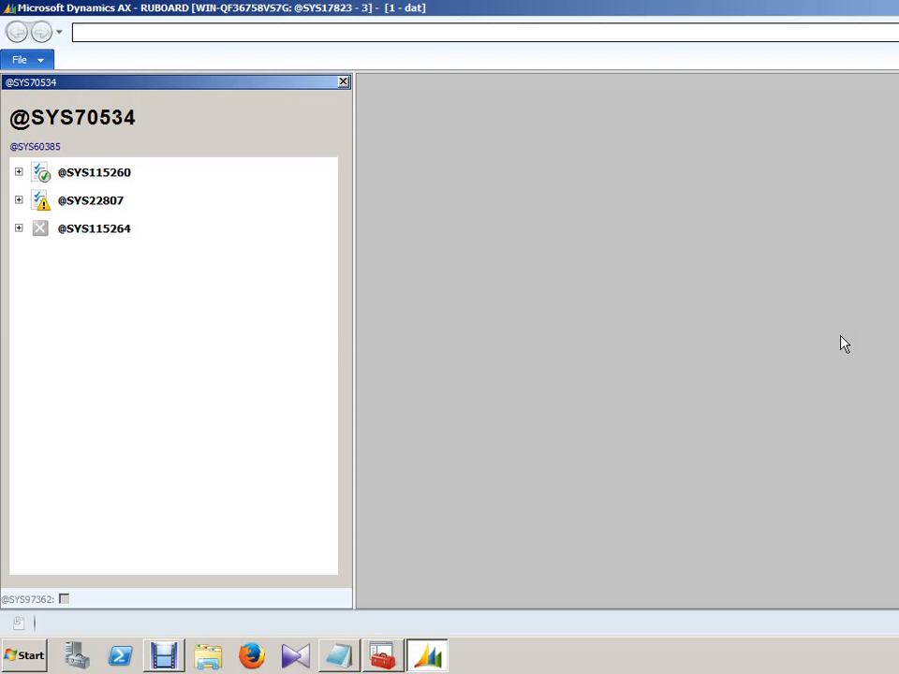
key("ctrl+d")
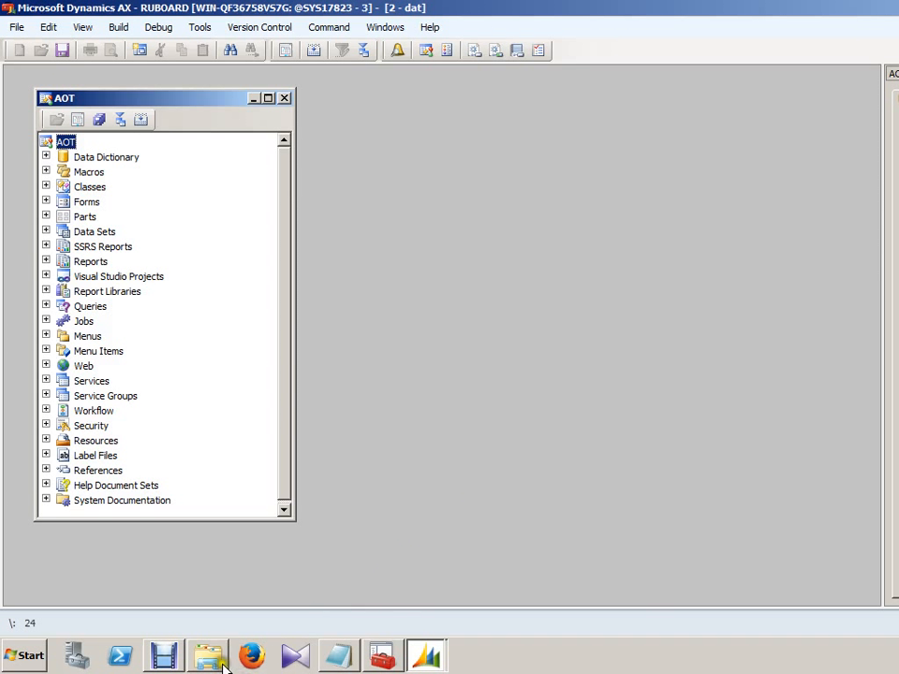
left_click(163, 648)
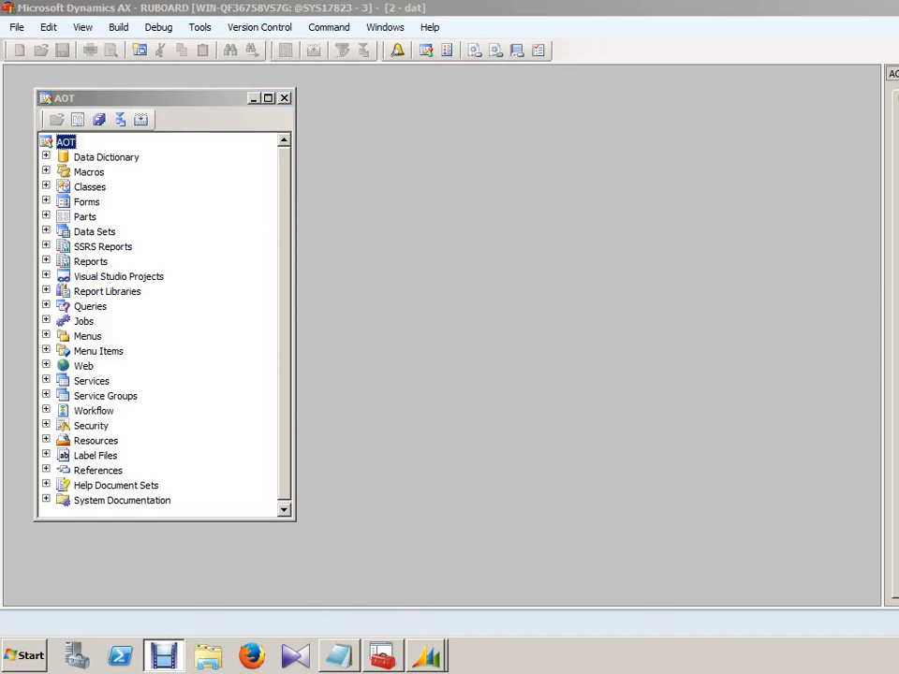
left_click(799, 7)
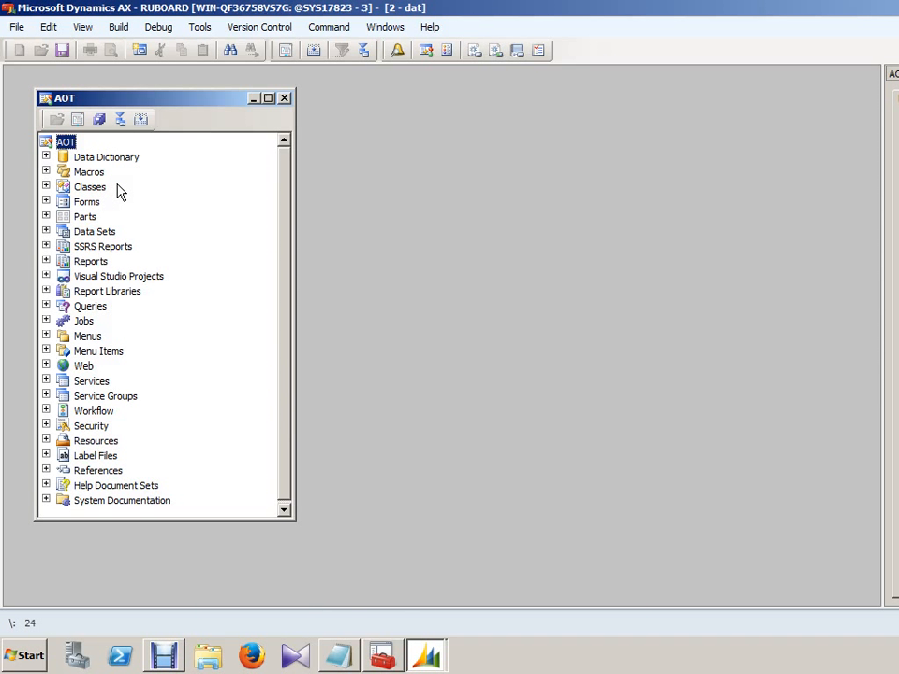
left_click(163, 662)
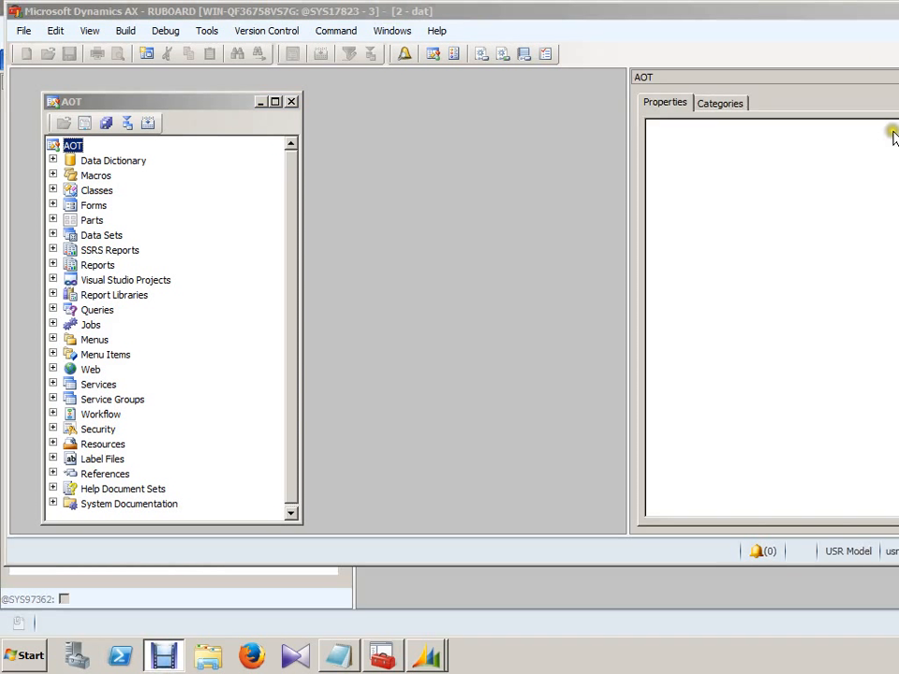
left_click(763, 11)
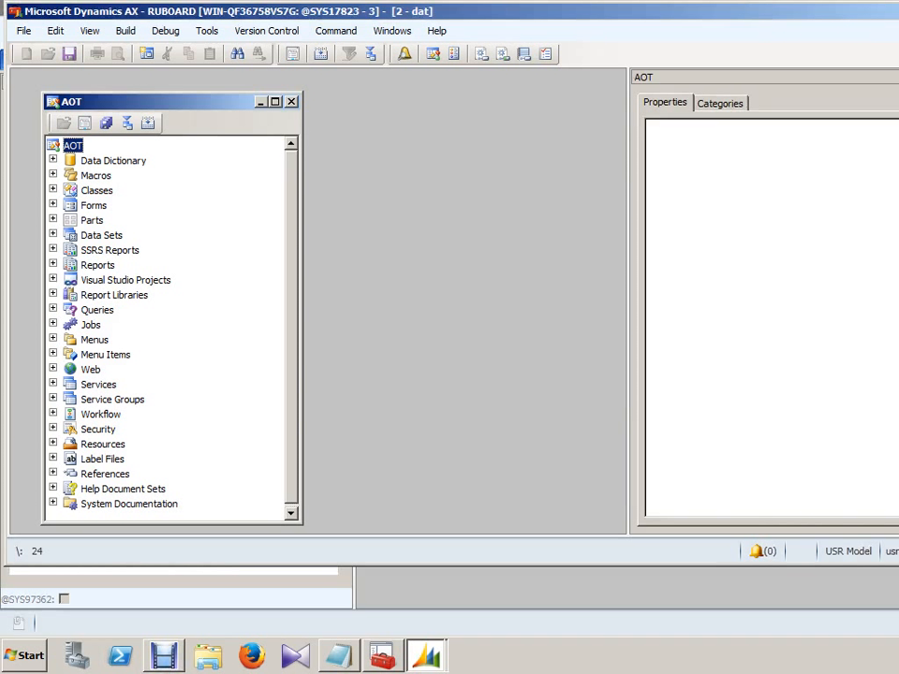
key("super+Up")
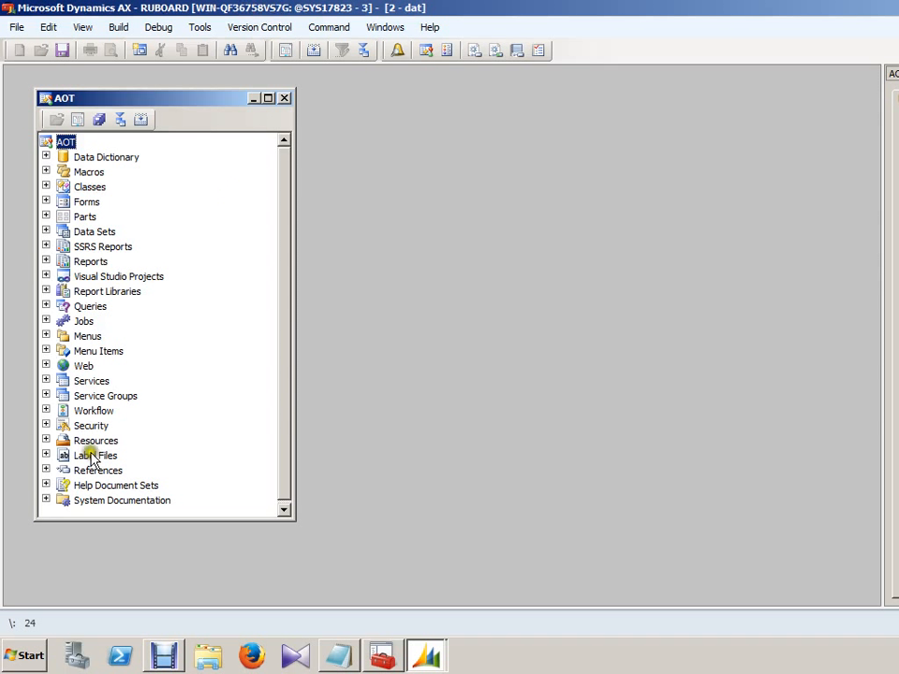
Check the computer's basic system information, including its computer name and domain settings, and close the window
left_click(7, 660)
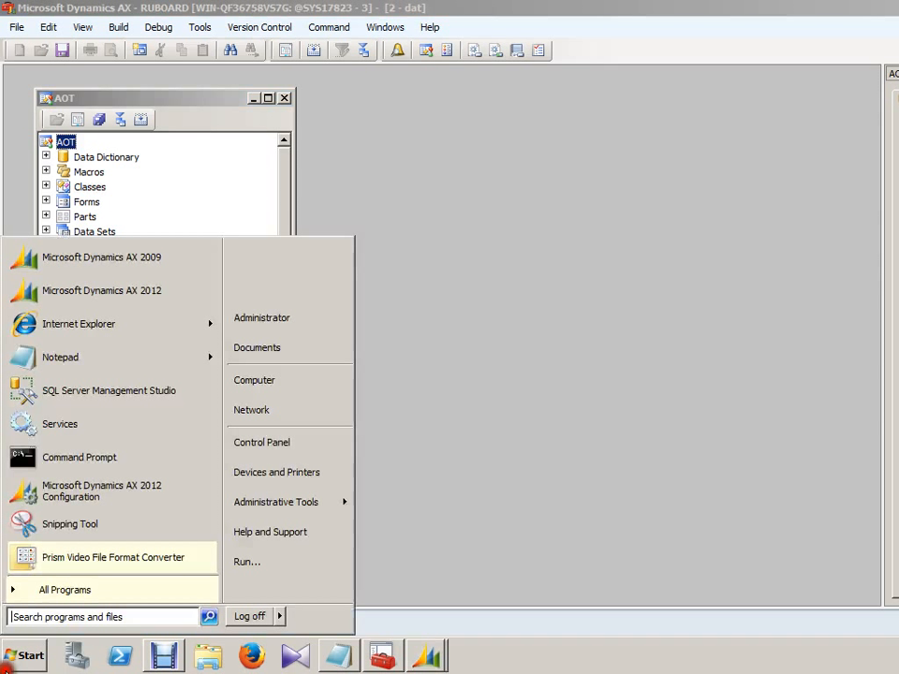
right_click(279, 379)
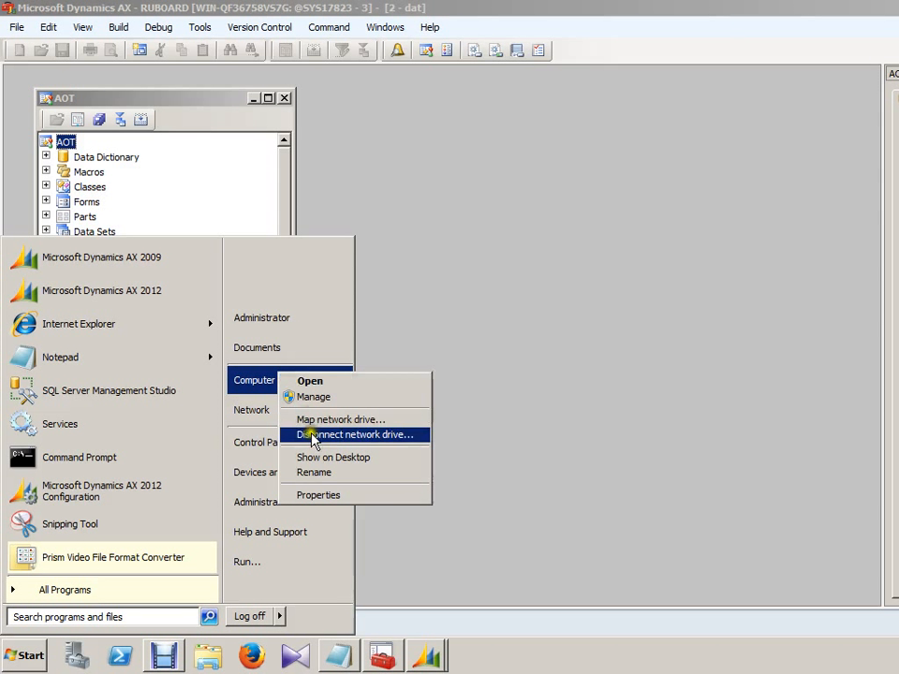
left_click(311, 504)
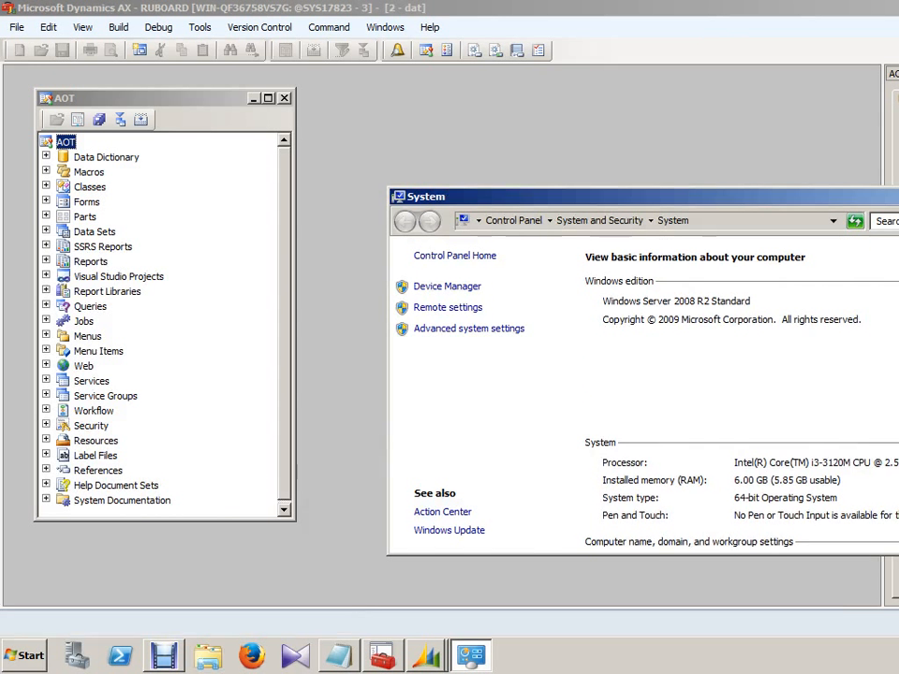
scroll(646, 393, "down", 3)
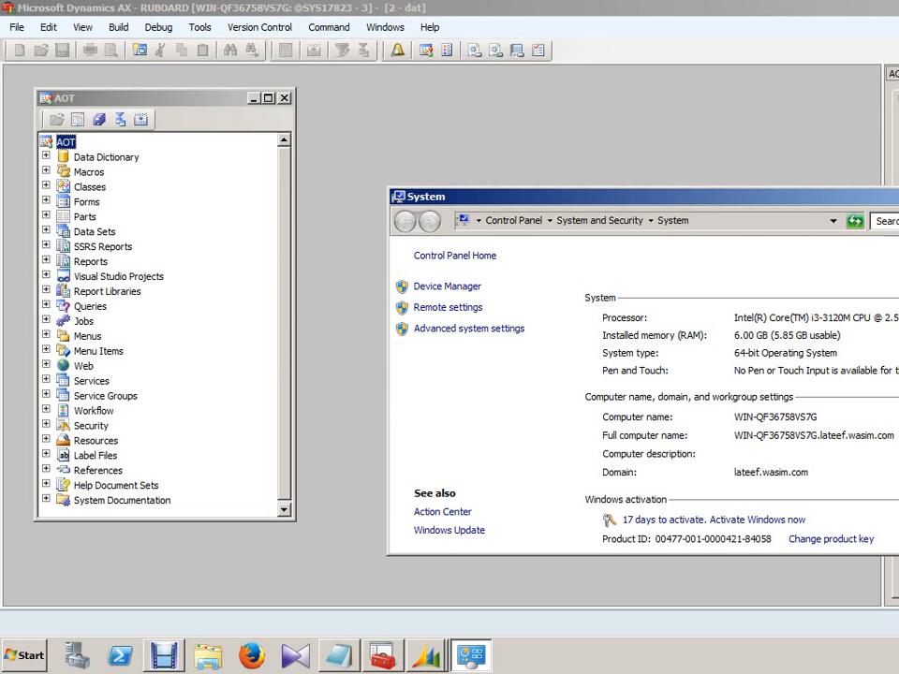
left_click(897, 195)
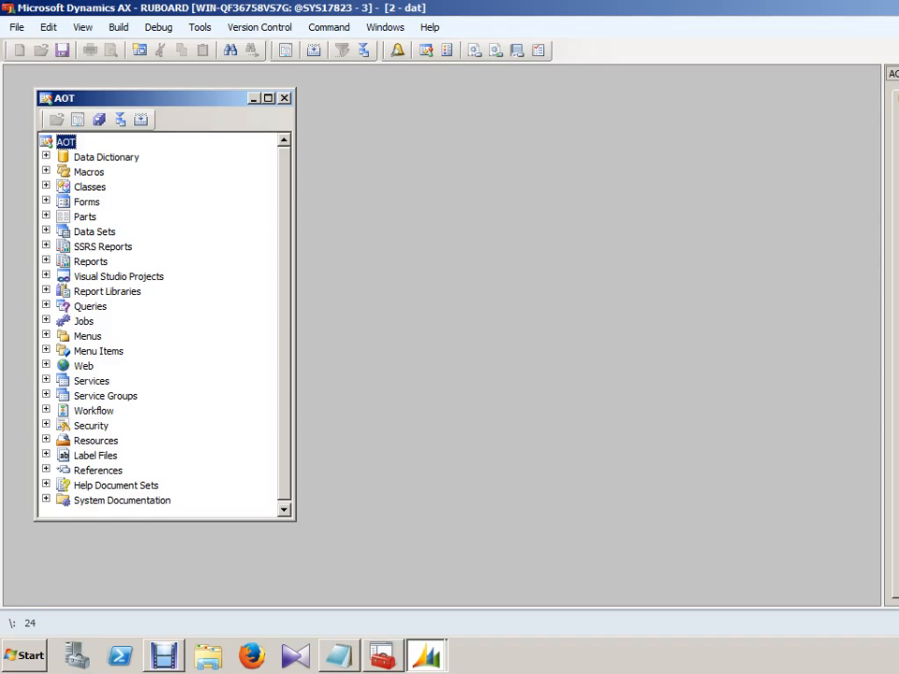
Try to open Microsoft Dynamics AX 2012 Server Configuration from the desktop and close the program's error dialog
key("alt+Tab")
key("super+d")
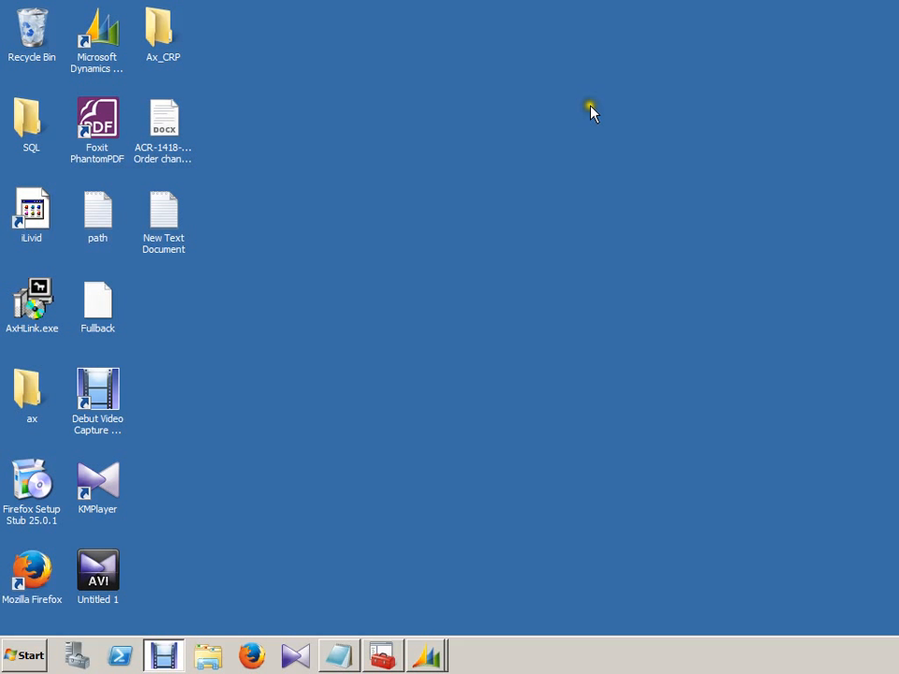
key("alt+Tab")
key("super+d")
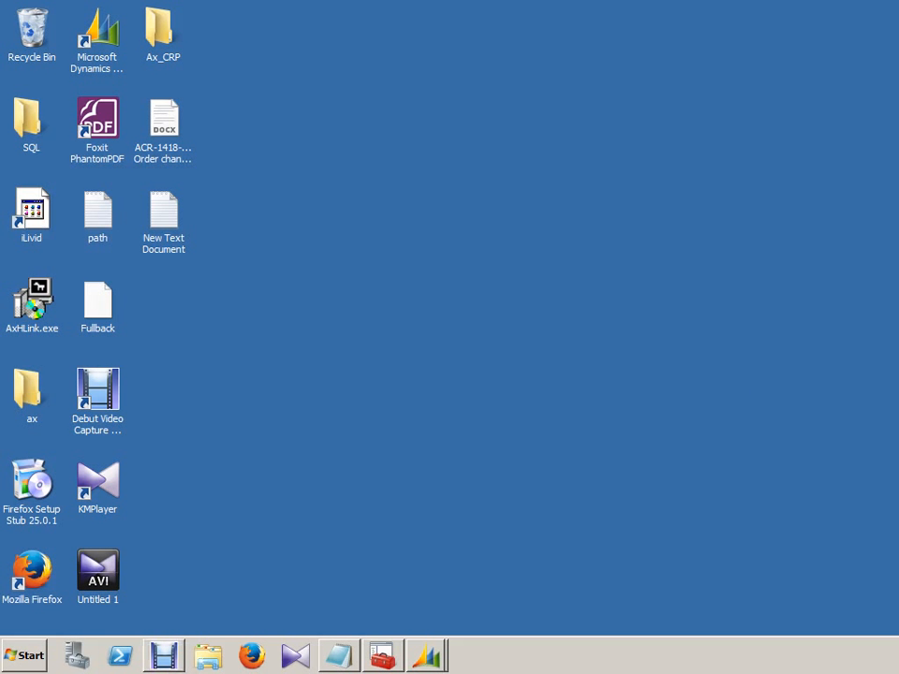
left_click(26, 656)
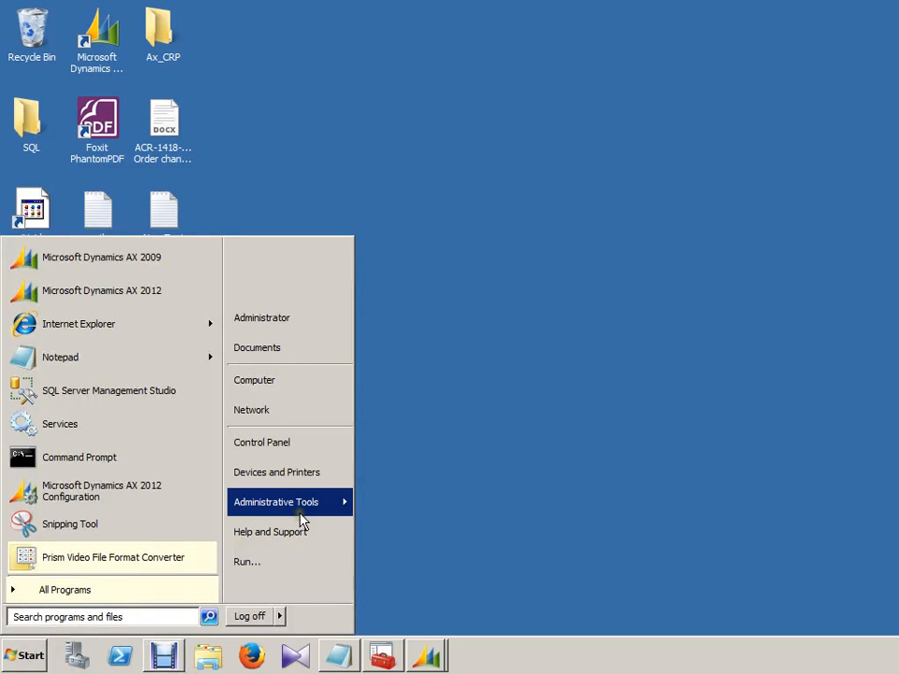
mouse_move(299, 515)
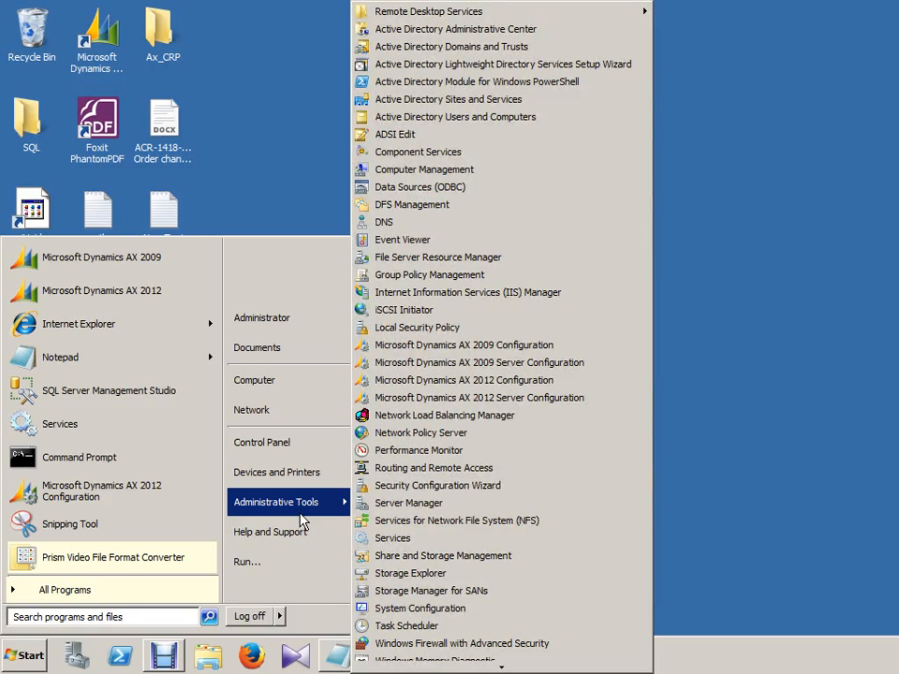
left_click(530, 398)
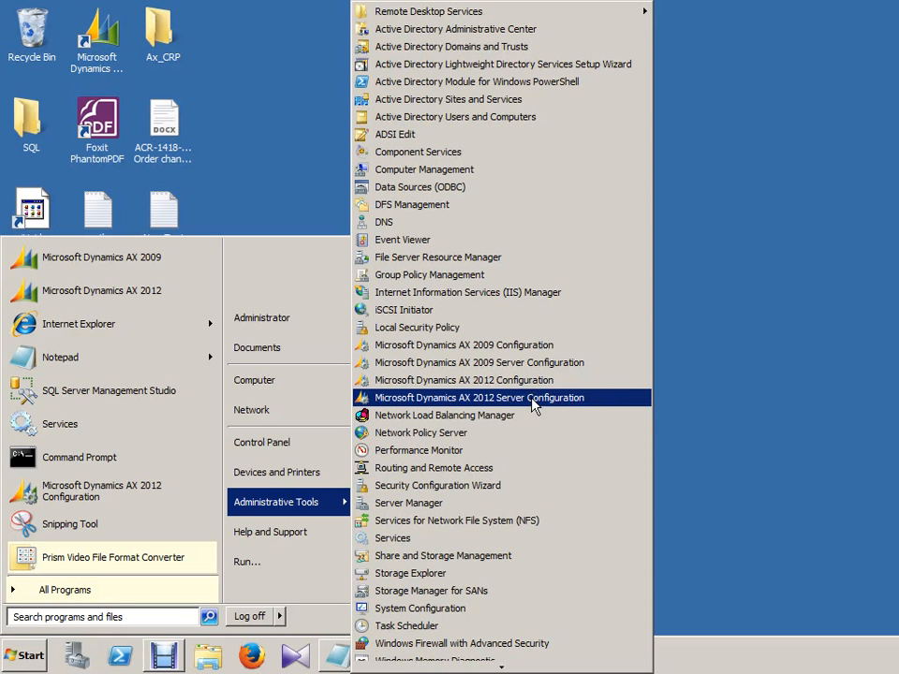
left_click(530, 398)
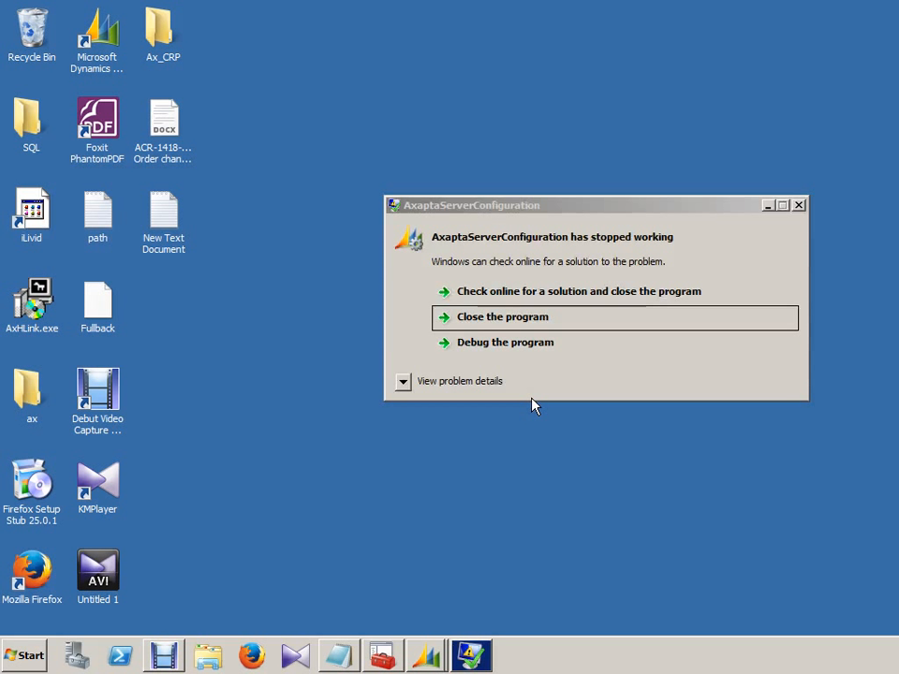
left_click(465, 316)
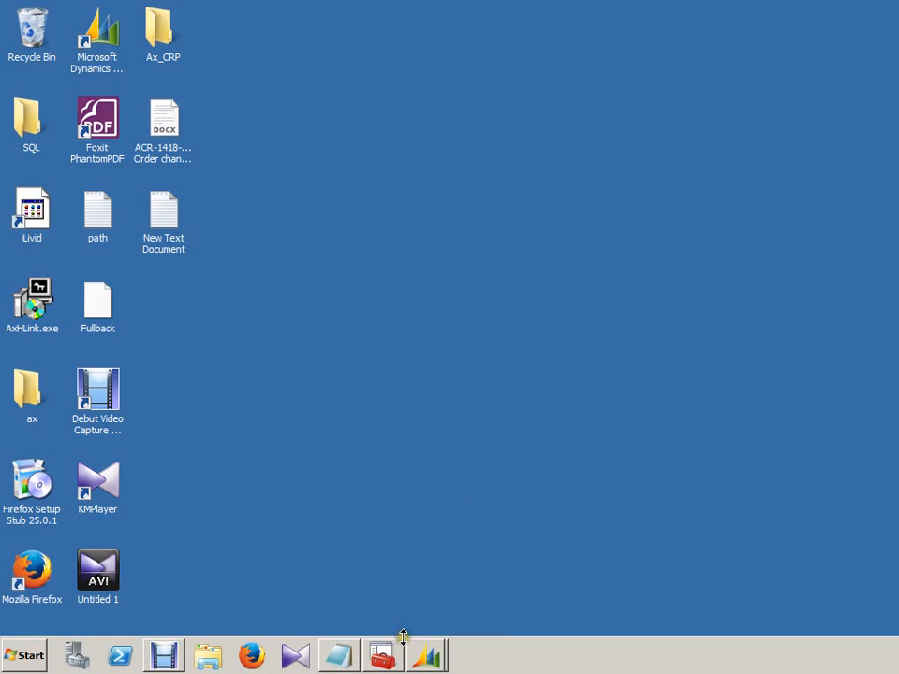
left_click(156, 658)
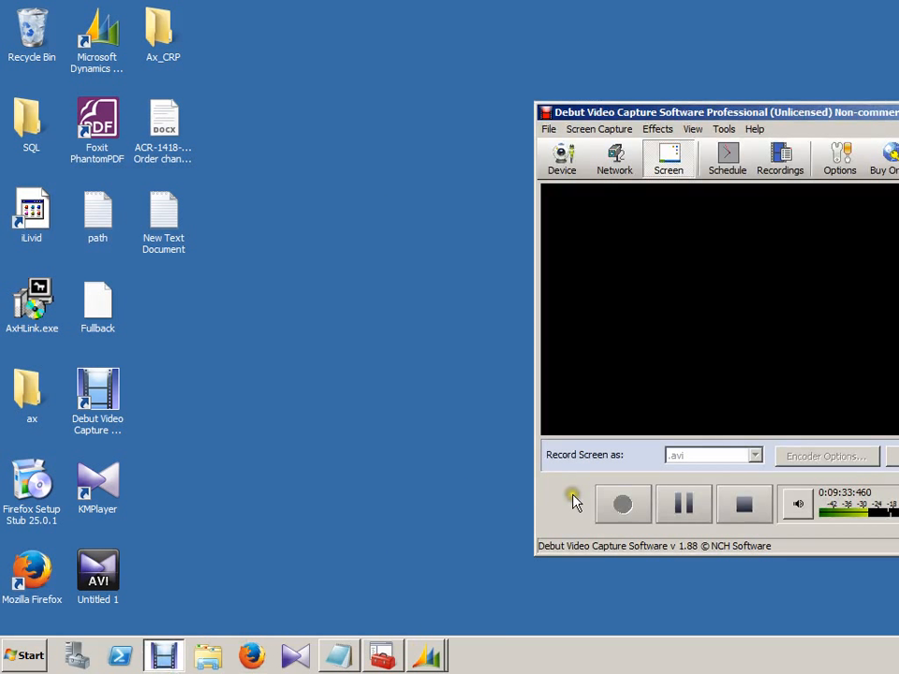
left_click(686, 502)
left_click(623, 503)
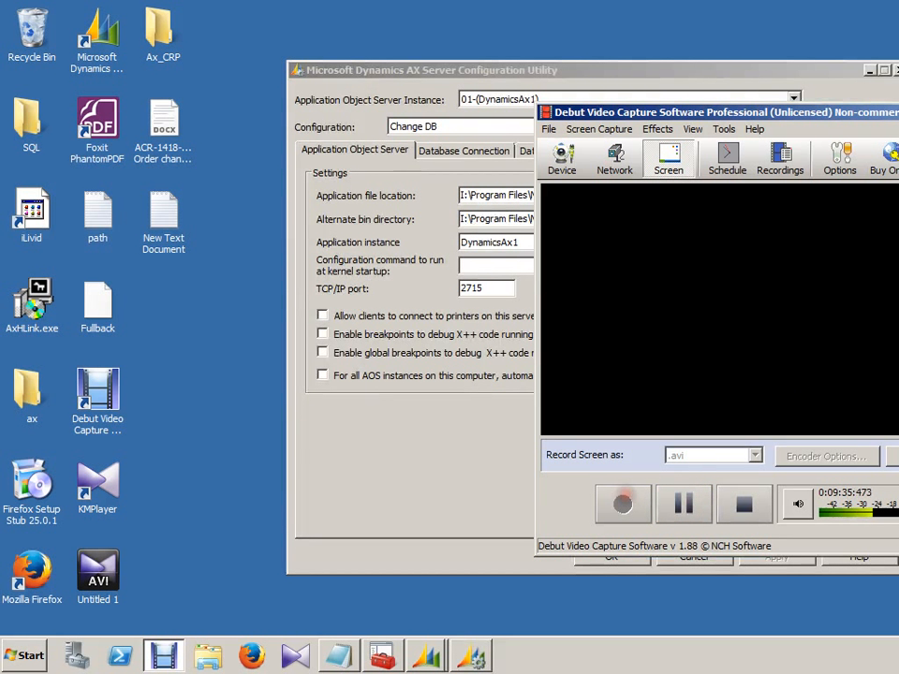
left_click(898, 112)
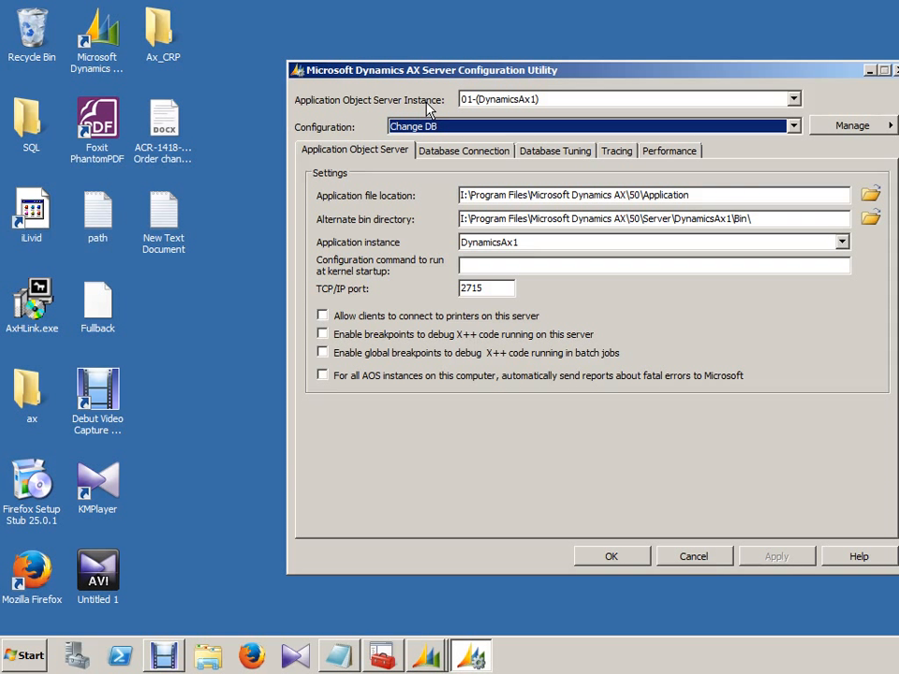
Review the available application object server instances and the SQL Server databases offered for the Change DB configuration's connection
left_click(794, 99)
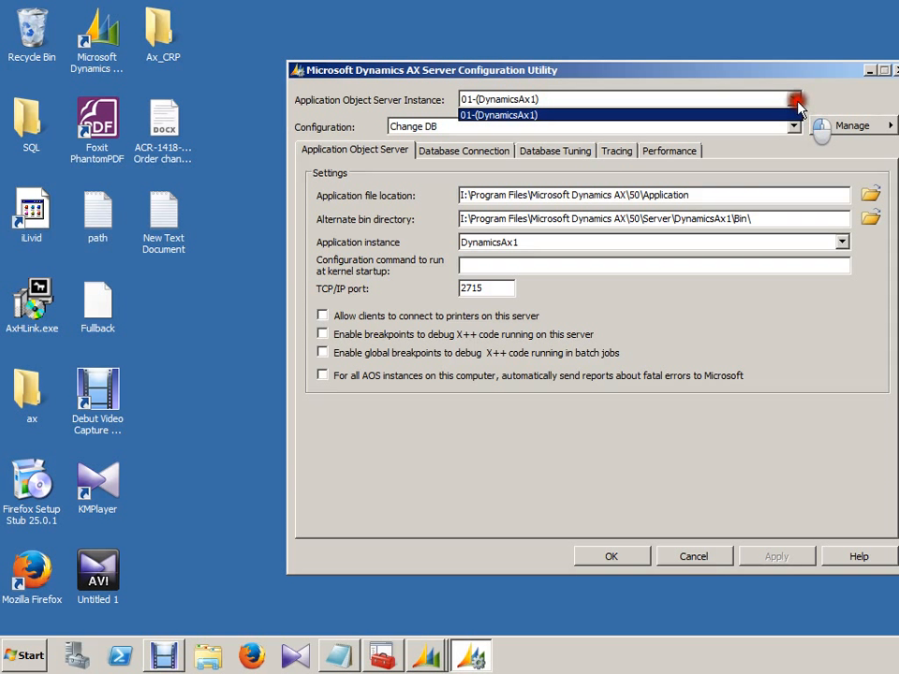
left_click(797, 109)
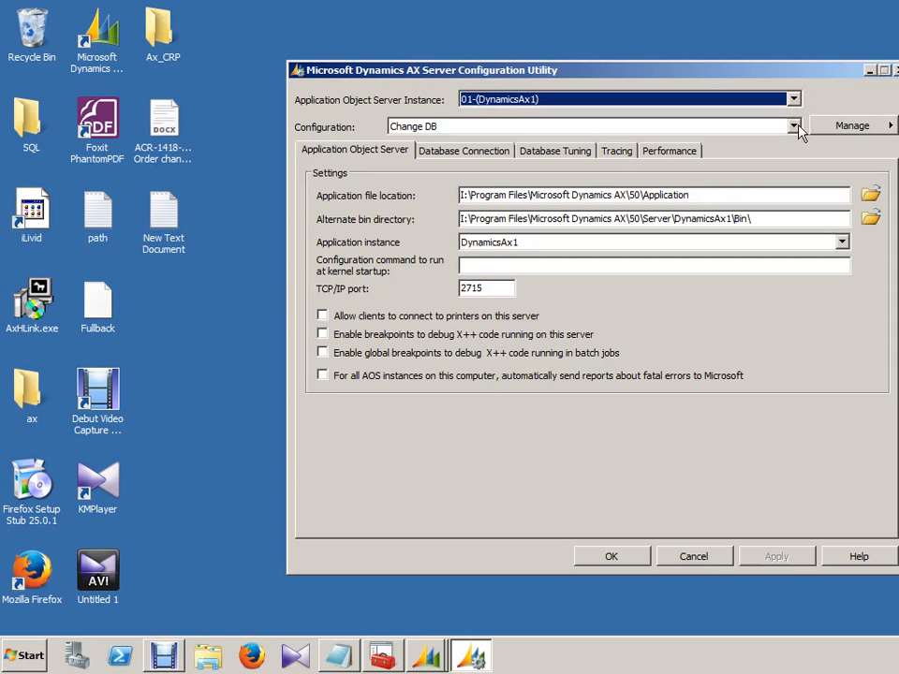
left_click(472, 147)
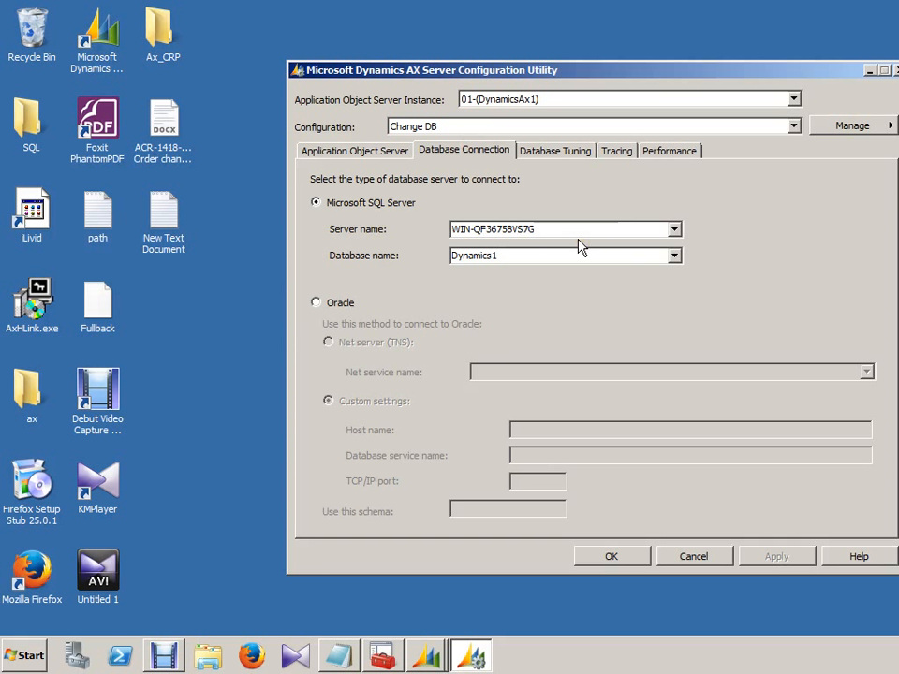
left_click(674, 257)
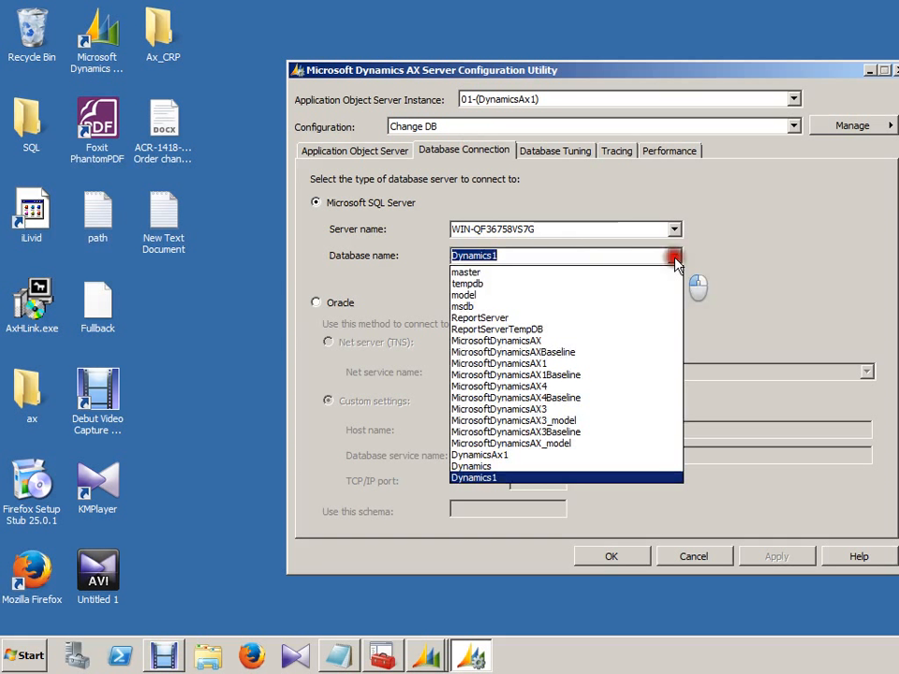
left_click(673, 257)
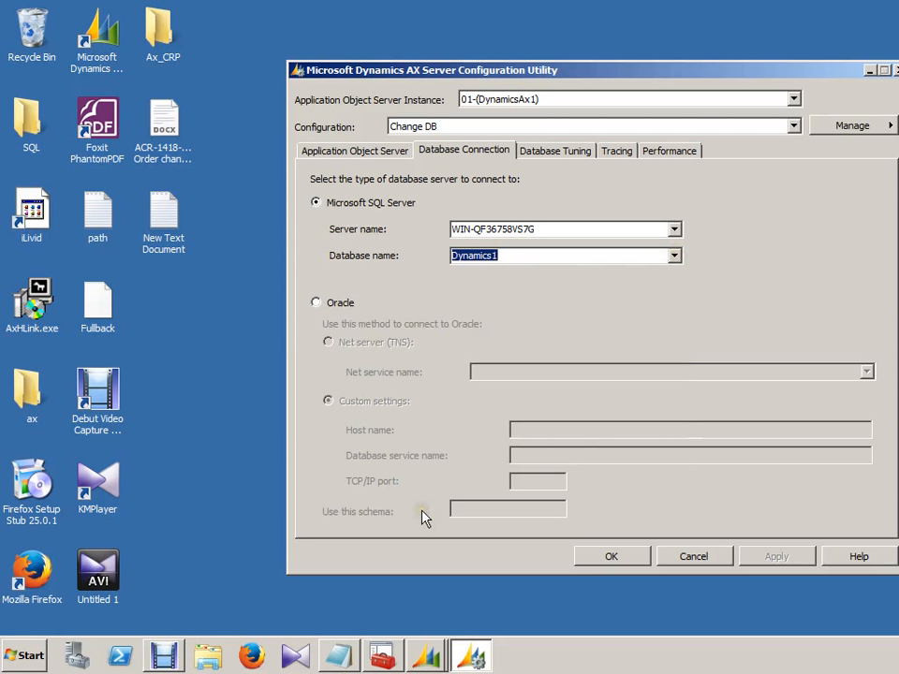
left_click(163, 655)
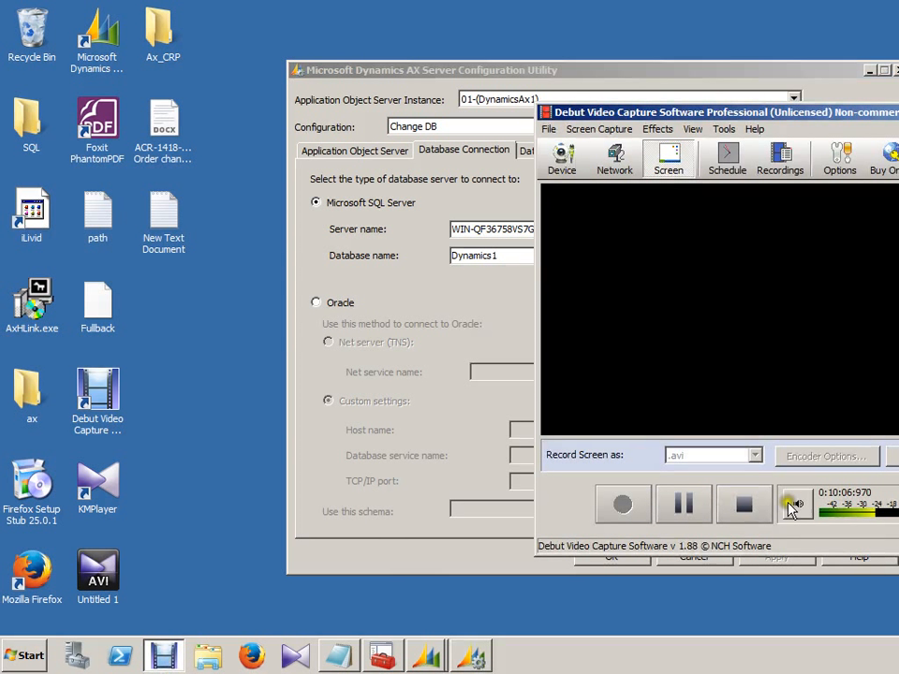
left_click(681, 514)
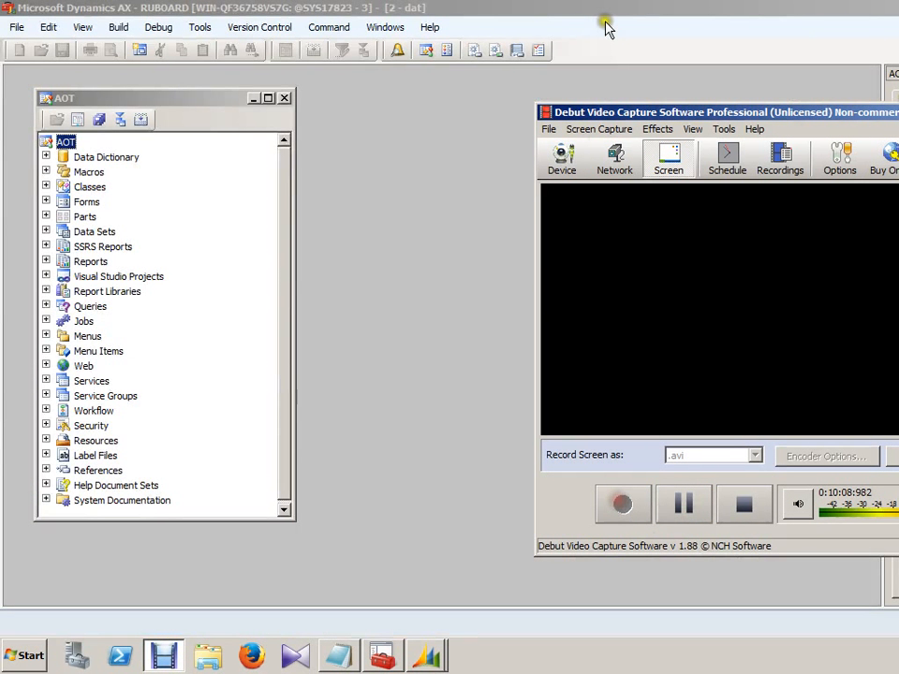
double_click(606, 6)
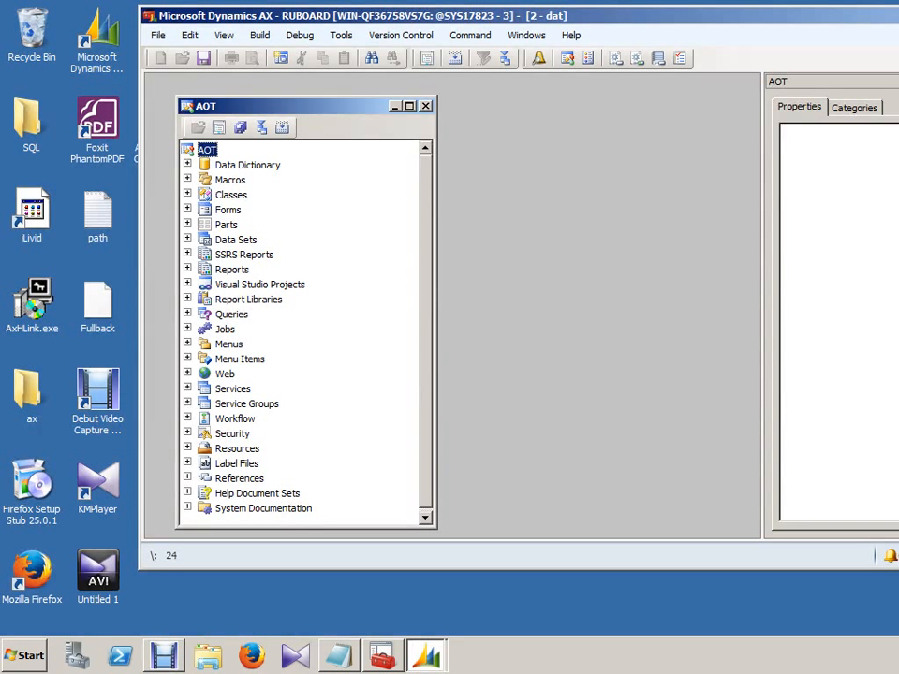
key("super+Up")
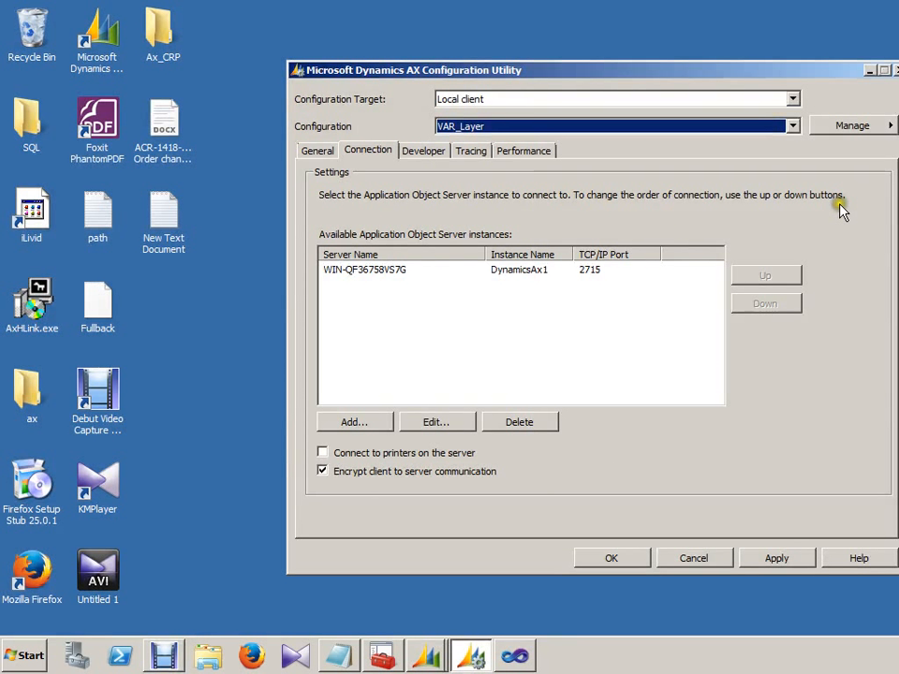
Add an application object server instance with server name Test and TCP/IP port 2714 to the VAR_Layer client configuration
left_click(395, 272)
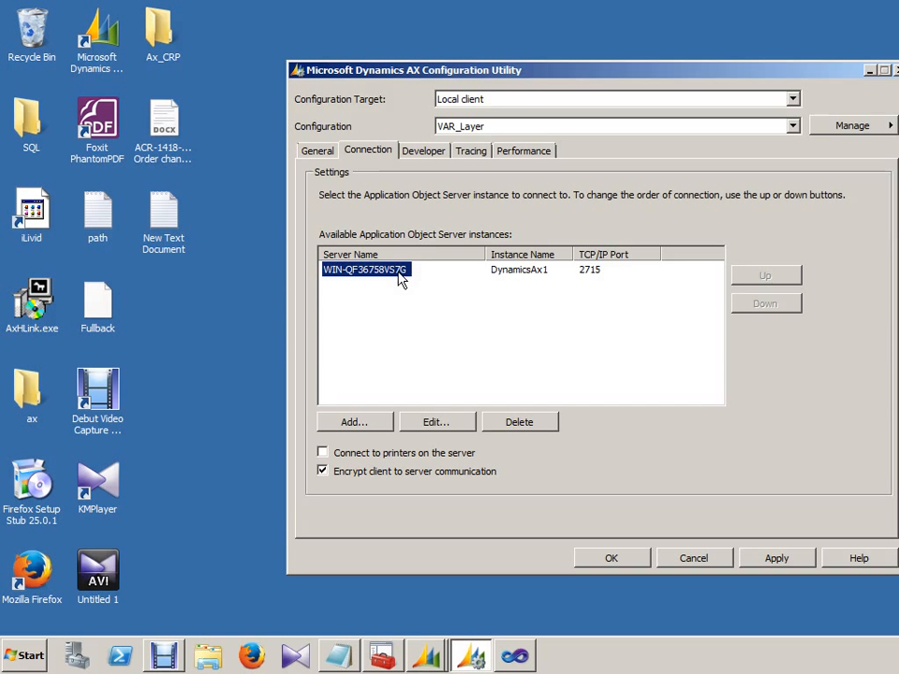
left_click(353, 422)
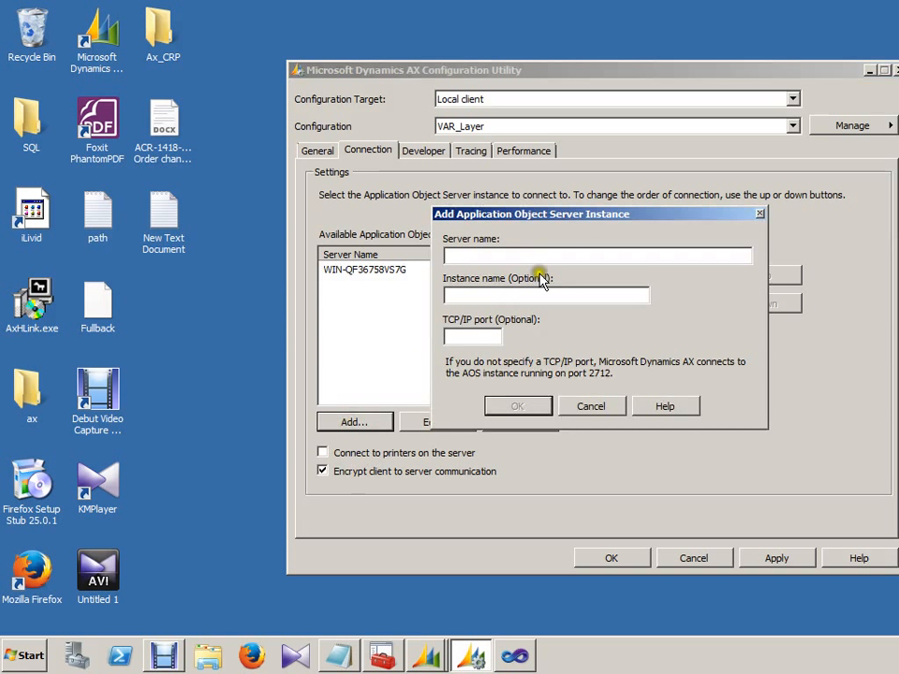
left_click_drag(593, 215, 891, 250)
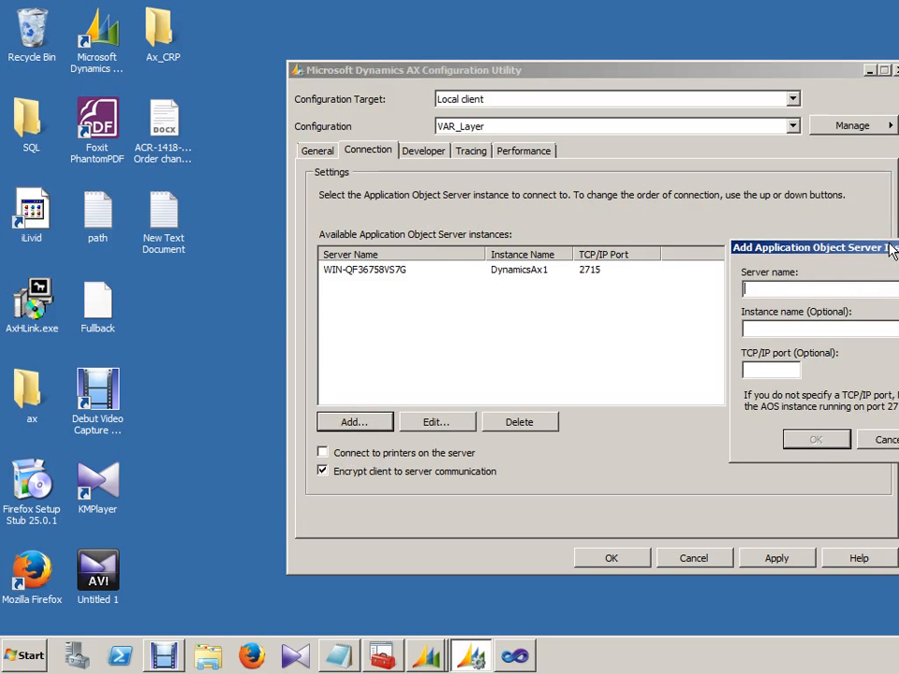
type("Test")
key("Tab")
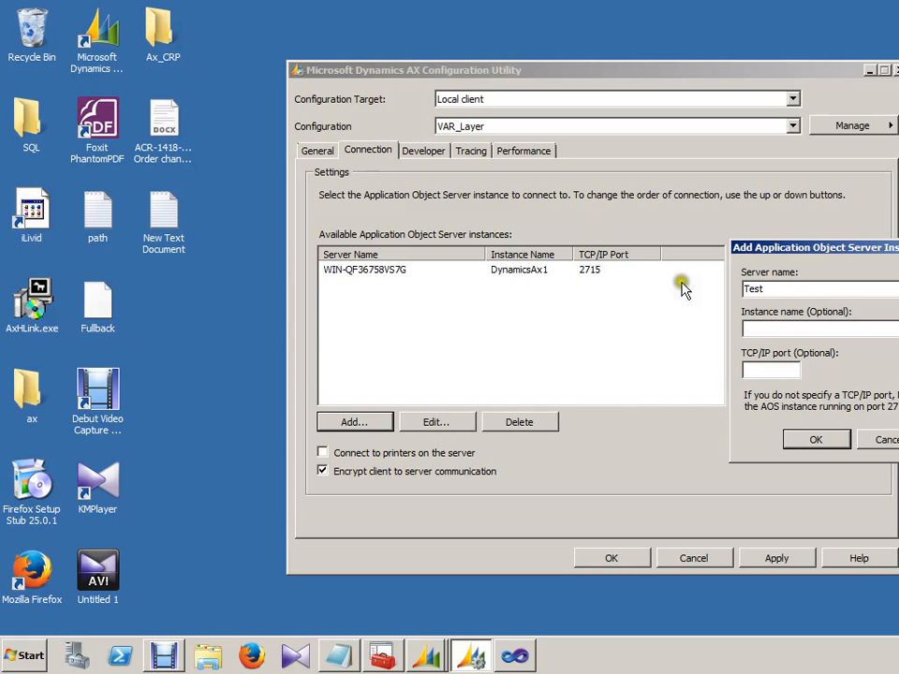
left_click(754, 368)
type("2714")
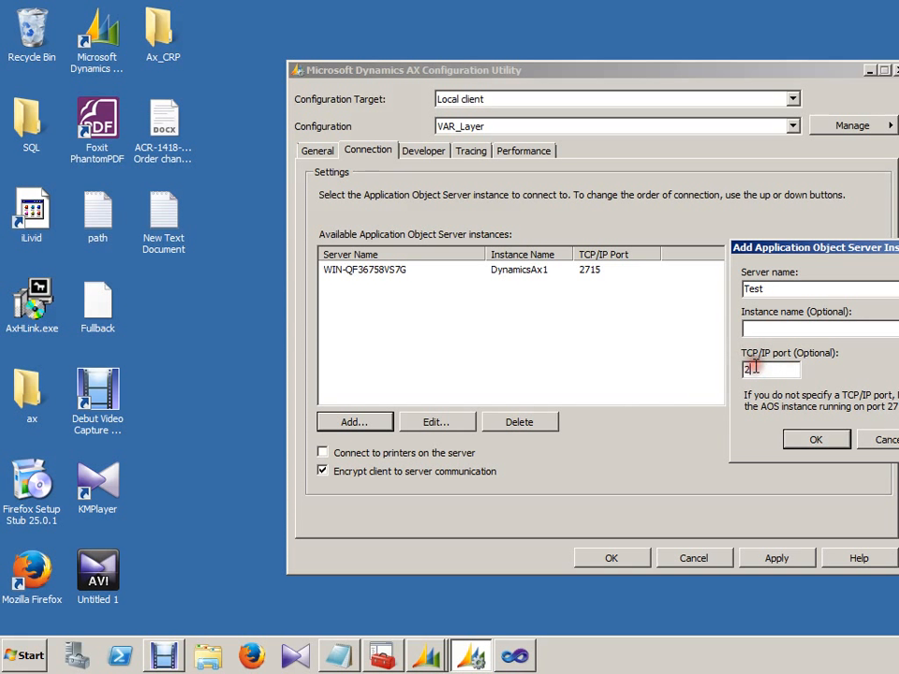
left_click(803, 439)
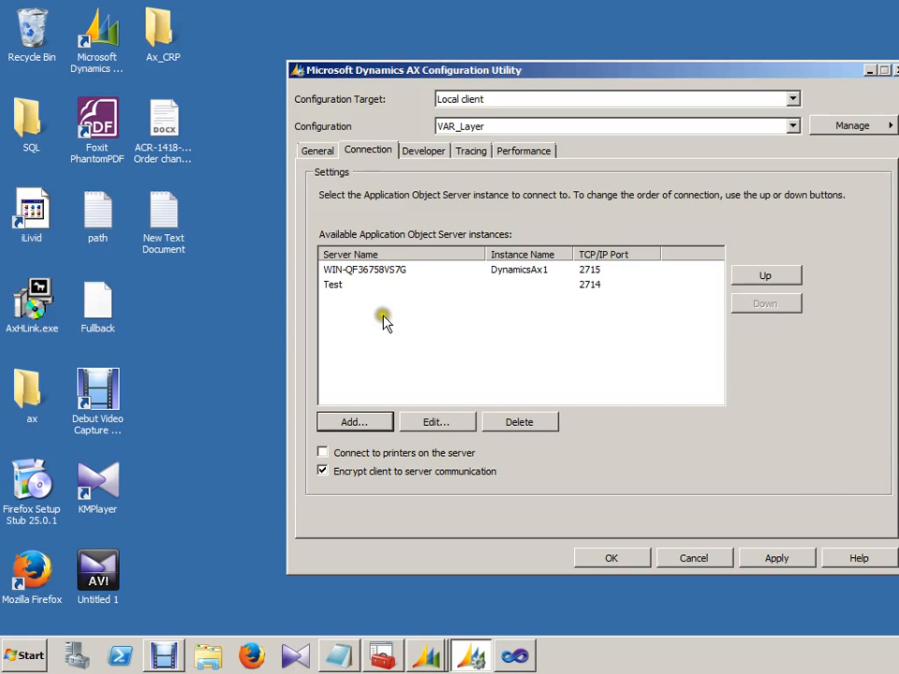
Move the Test instance above the DynamicsAx1 instance in the VAR_Layer configuration's server connection order
left_click(339, 286)
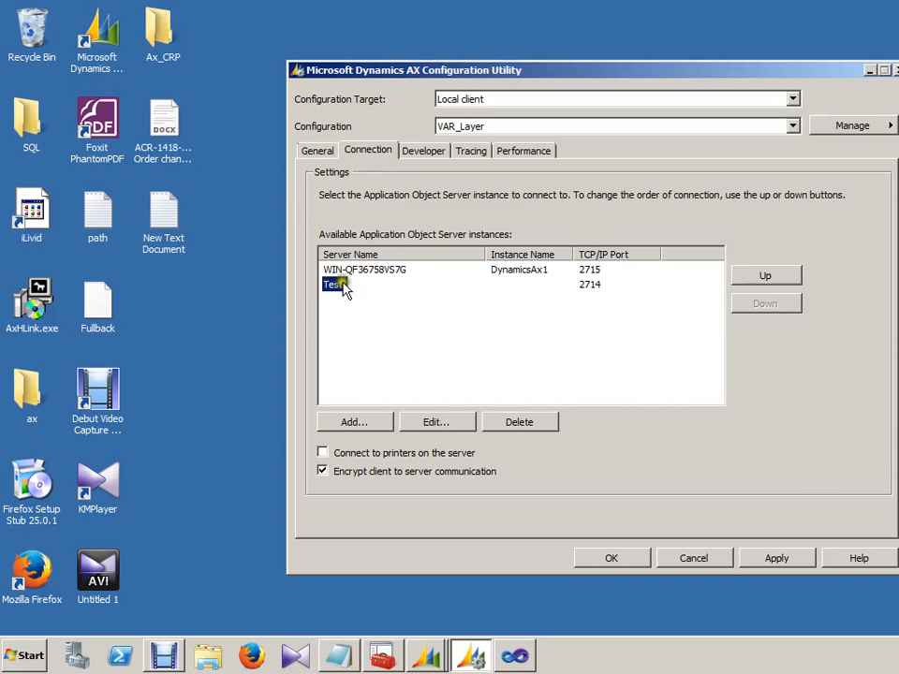
left_click(760, 278)
left_click(760, 278)
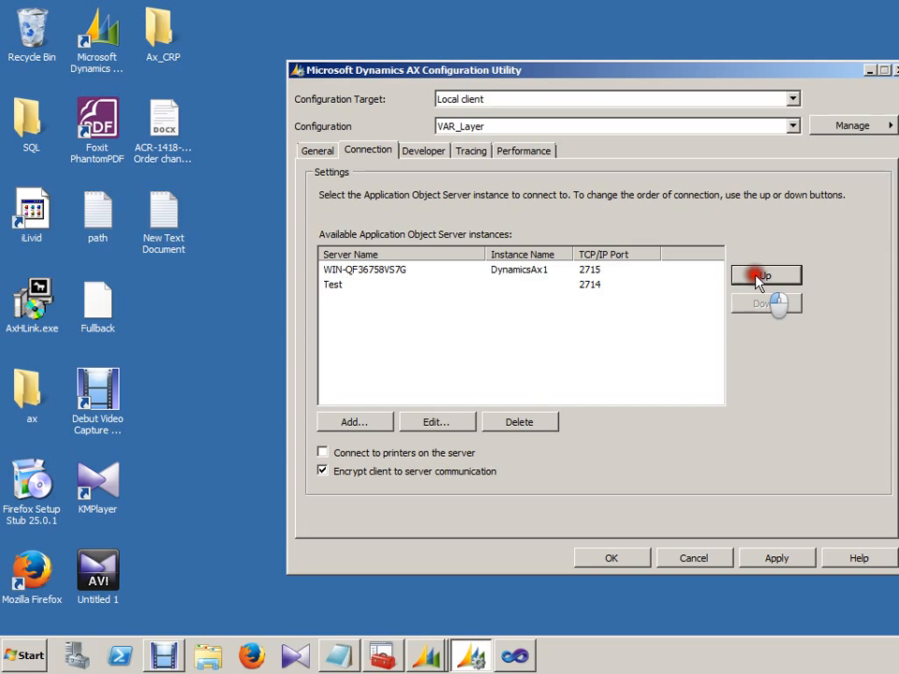
left_click(524, 285)
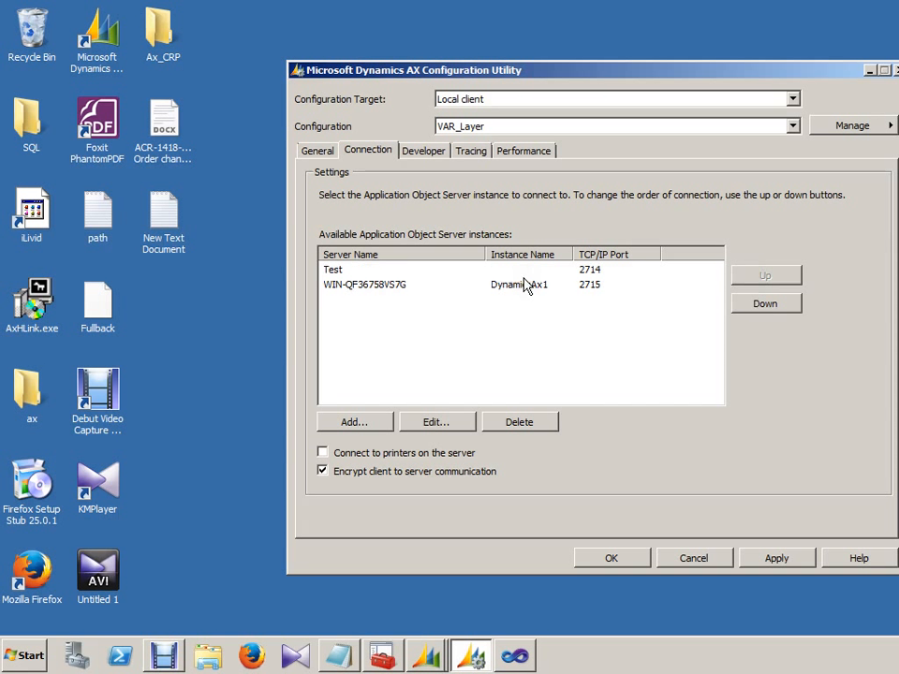
left_click(343, 271)
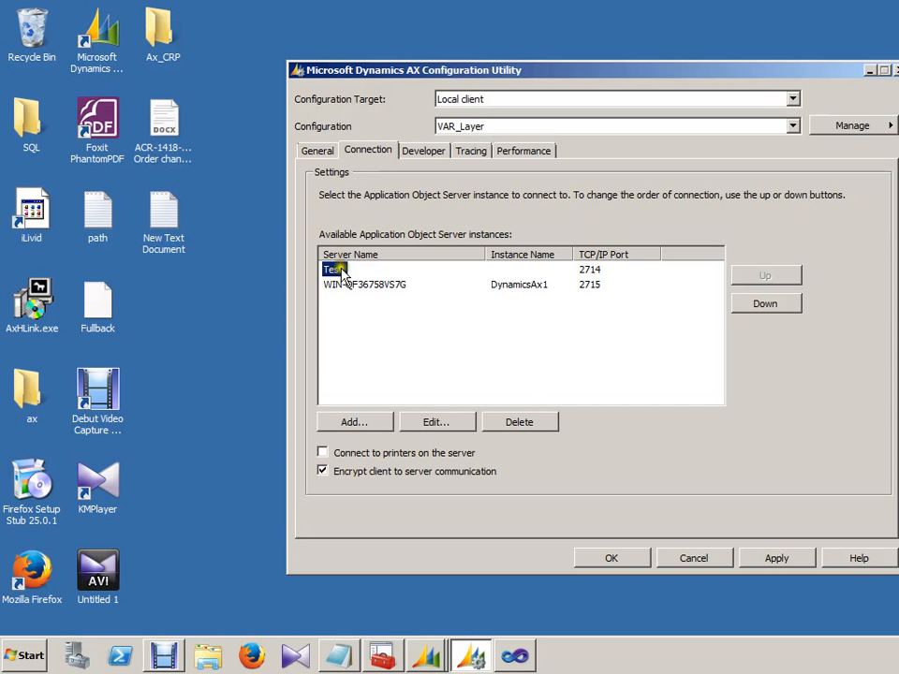
left_click(351, 289)
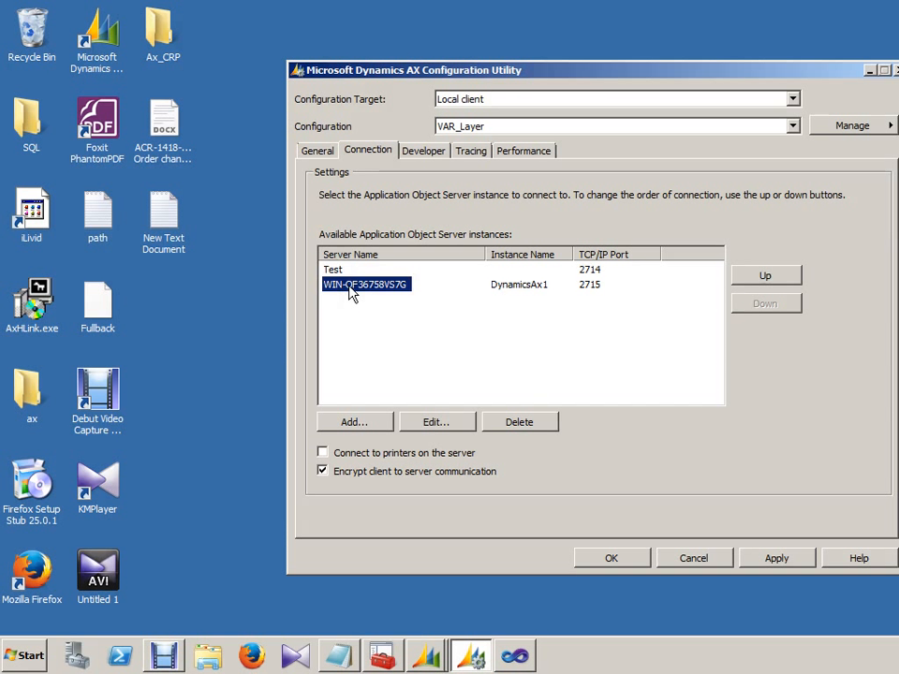
Export the client configuration to the Desktop as Test_machine_access, and accept the configuration utility's settings to close it
left_click(857, 126)
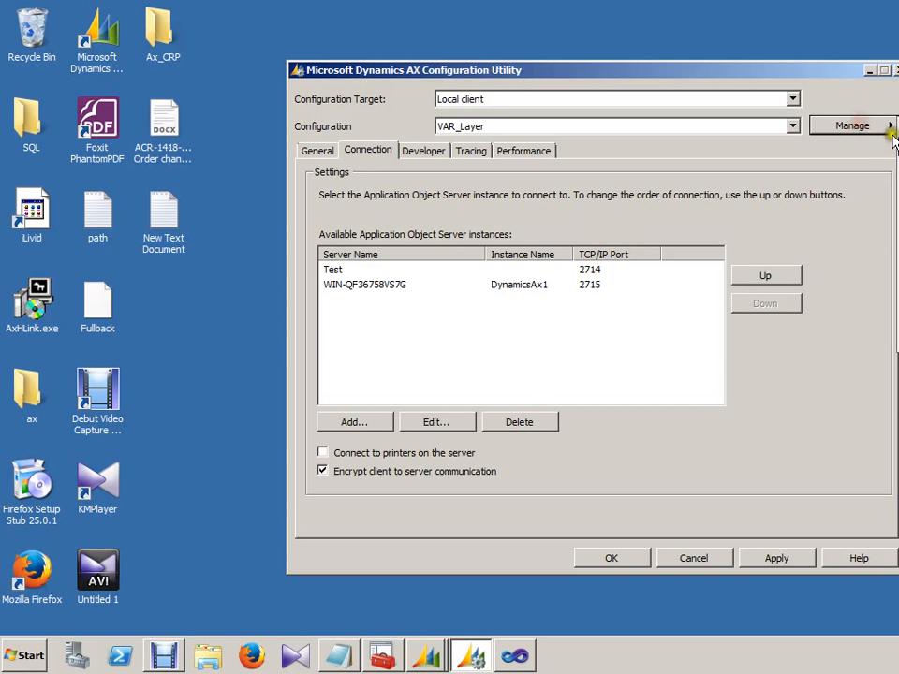
left_click(897, 245)
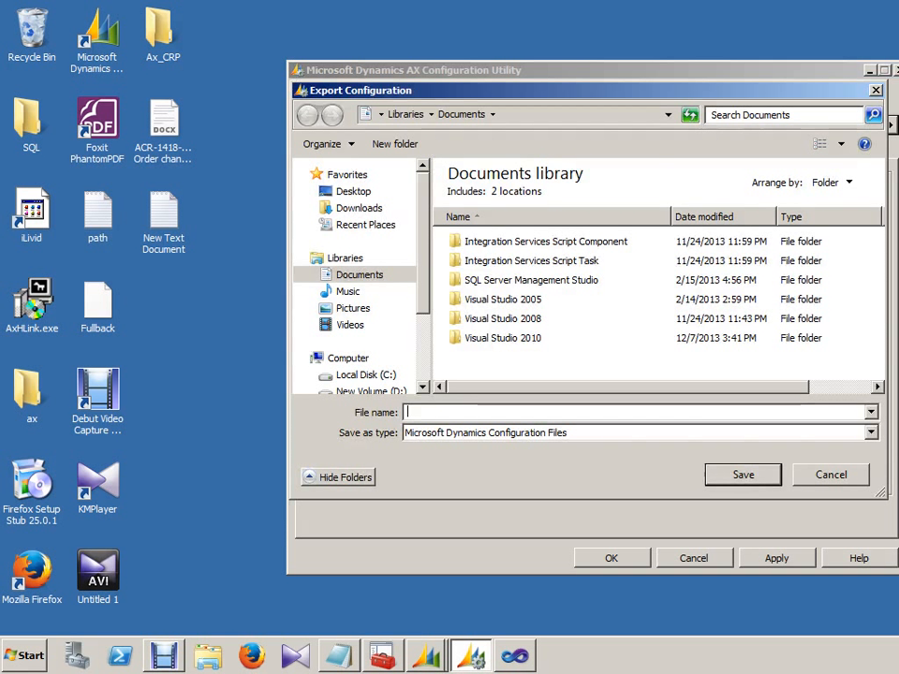
left_click(353, 192)
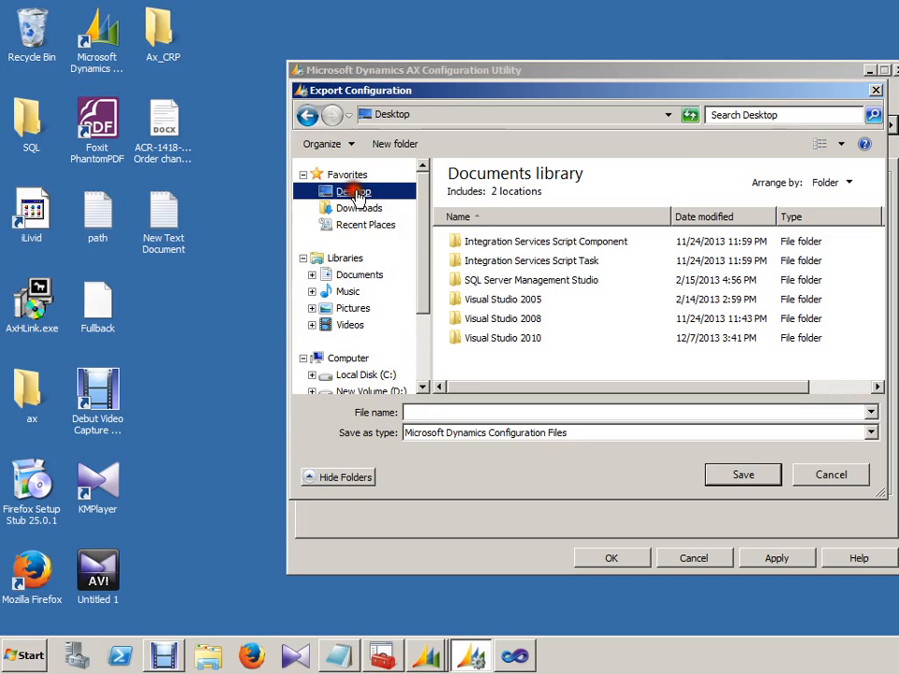
left_click(489, 410)
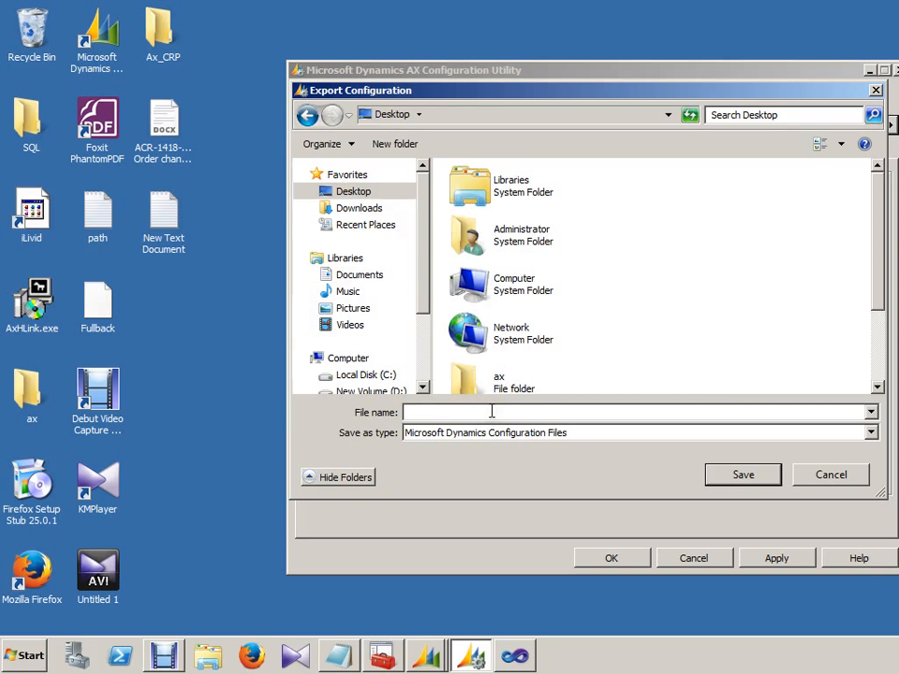
type("Test_machine_access")
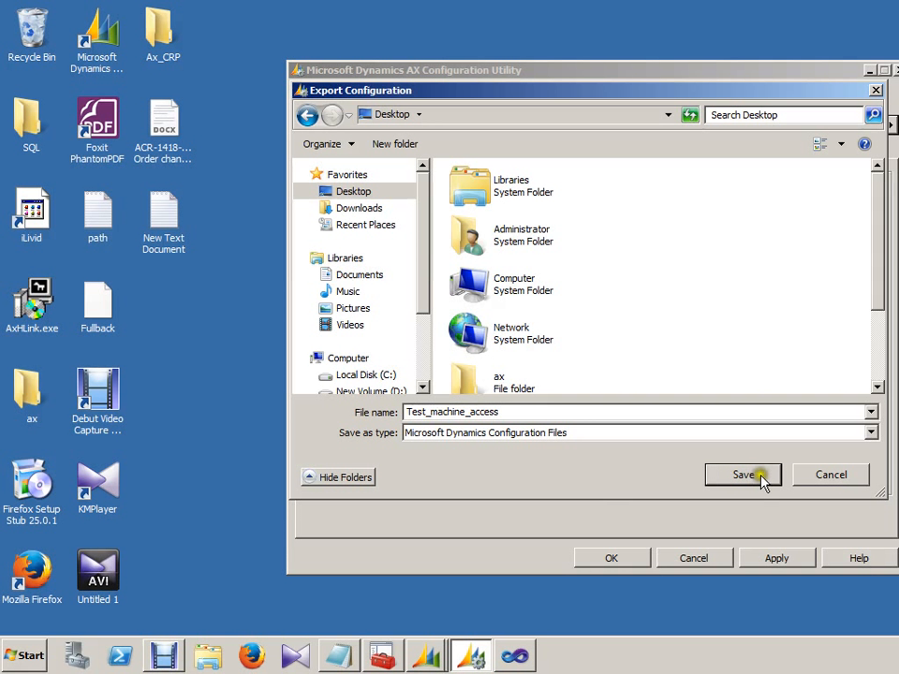
left_click(742, 475)
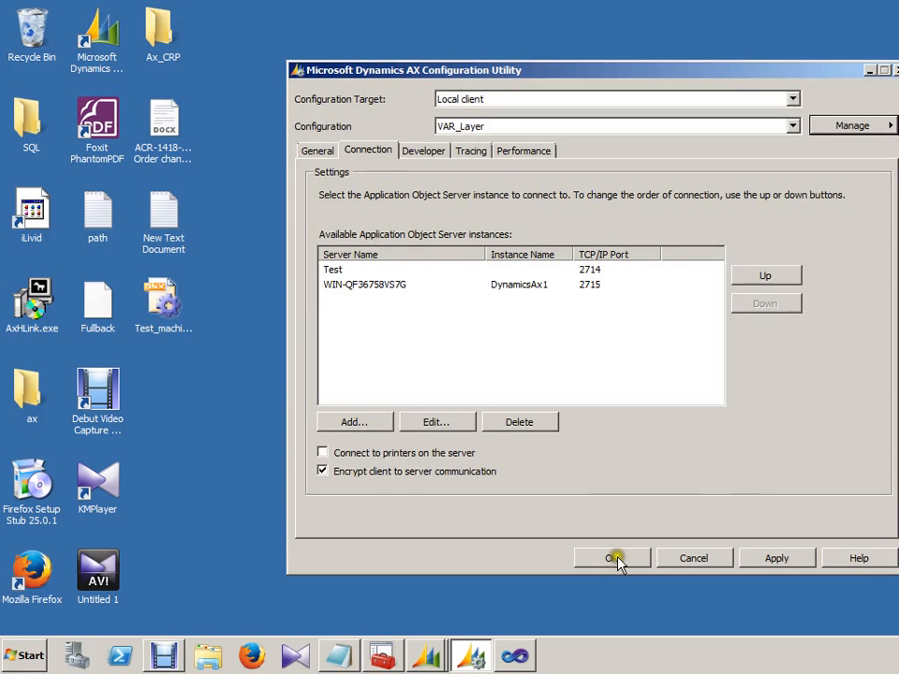
left_click(615, 559)
Copy the exported Test_machine_access configuration file from the desktop
left_click(161, 302)
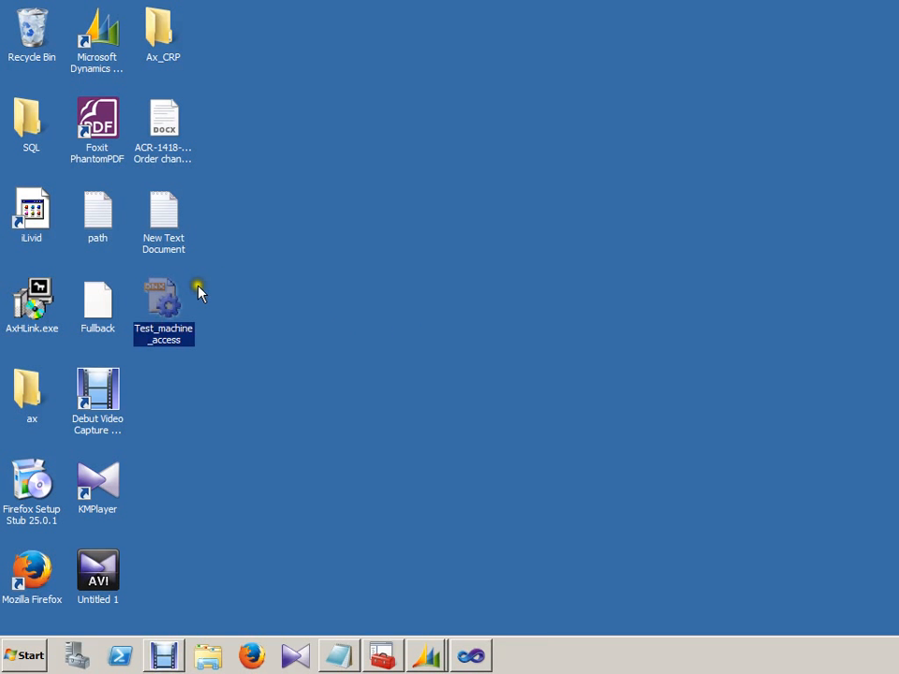
right_click(167, 304)
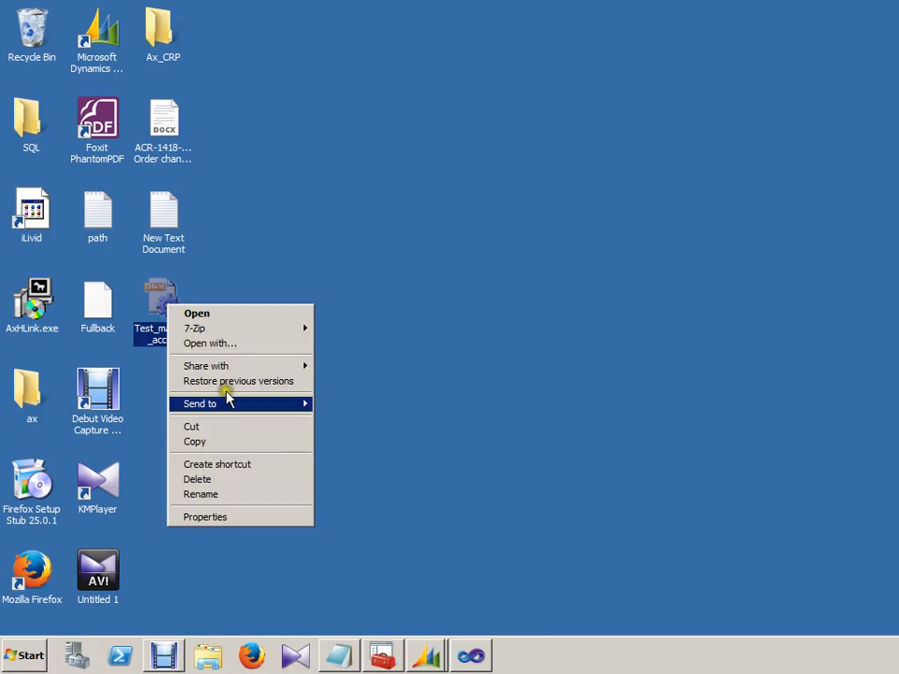
left_click(230, 440)
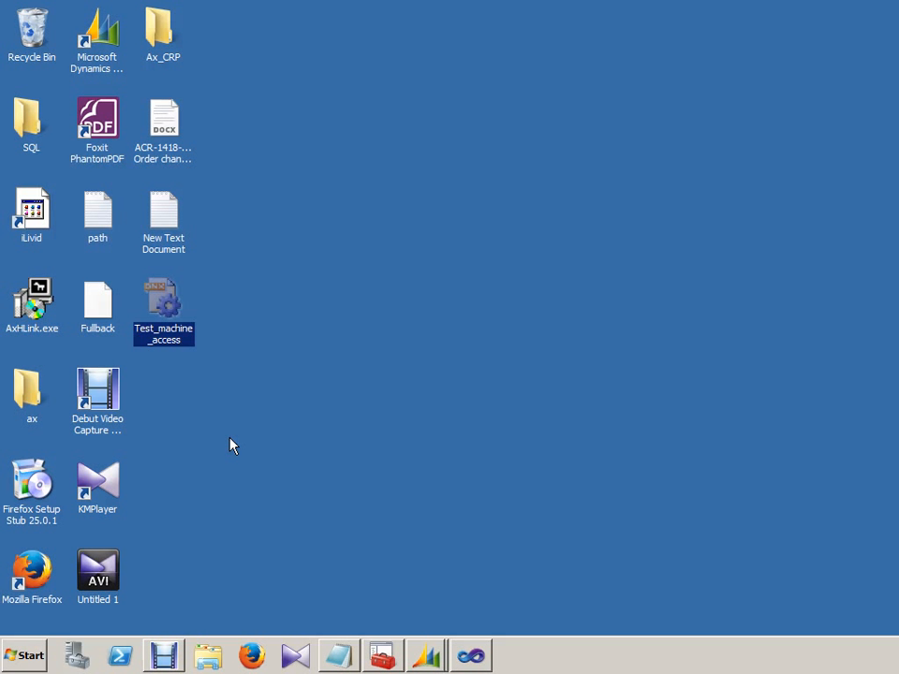
left_click(161, 657)
left_click(699, 517)
left_click(636, 505)
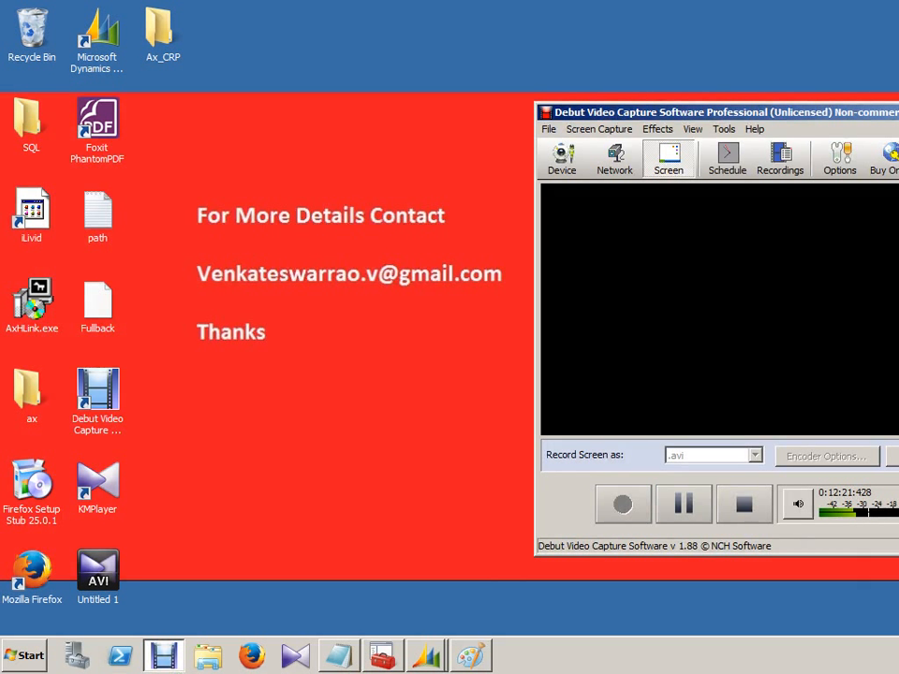
key("super+d")
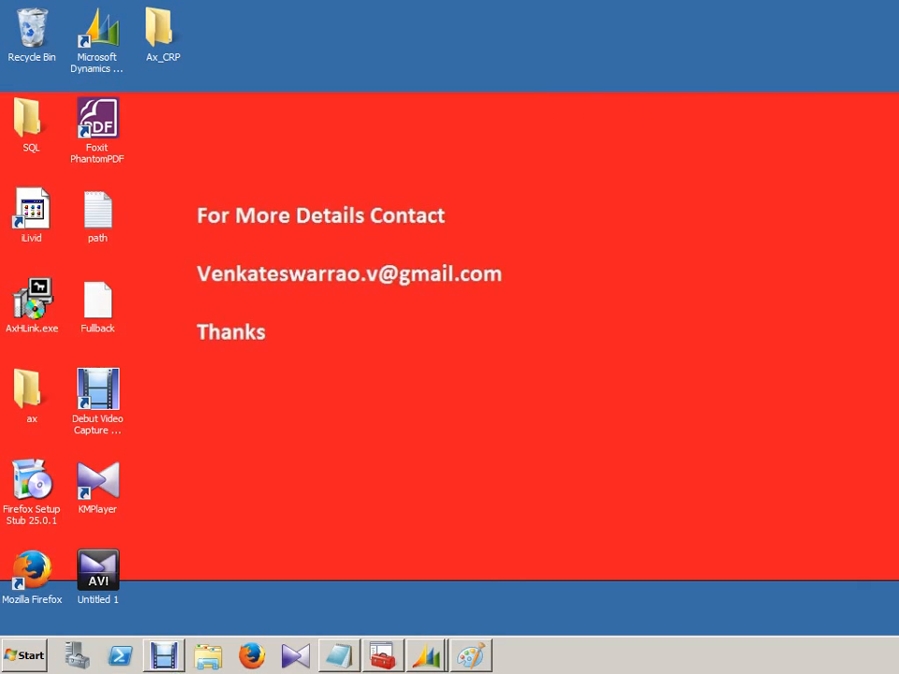
Switch to Microsoft Dynamics AX, create a new table under the AOT's Data Dictionary Tables node, and go to its name property
left_click(428, 657)
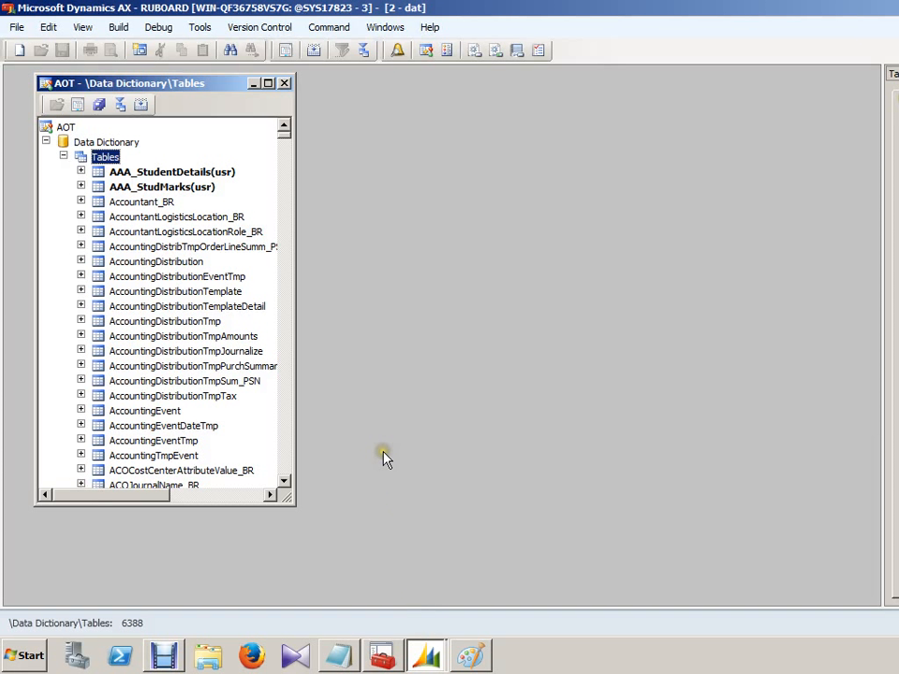
right_click(84, 160)
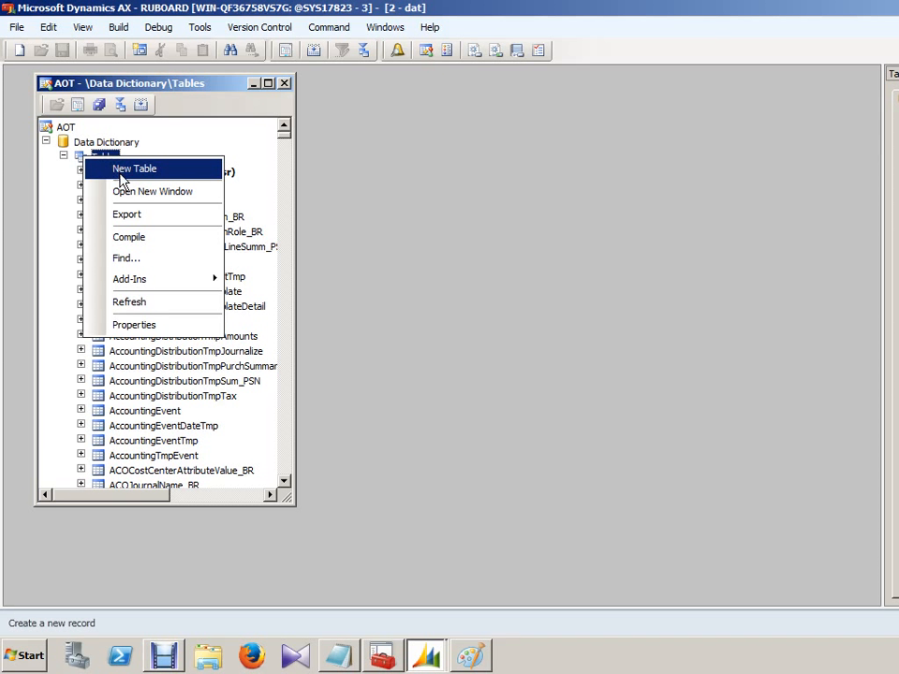
left_click(120, 170)
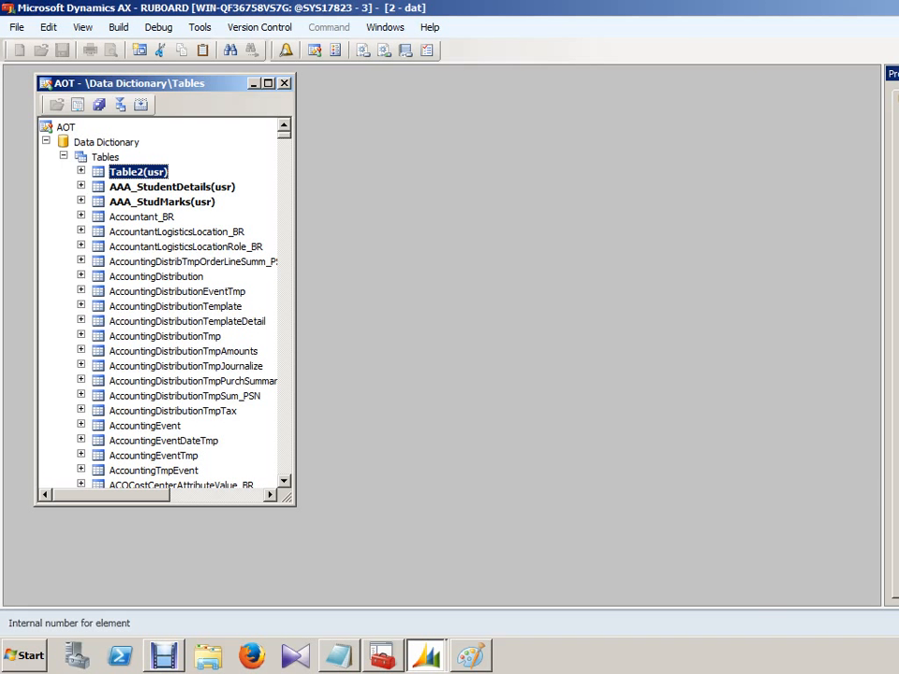
key("Down")
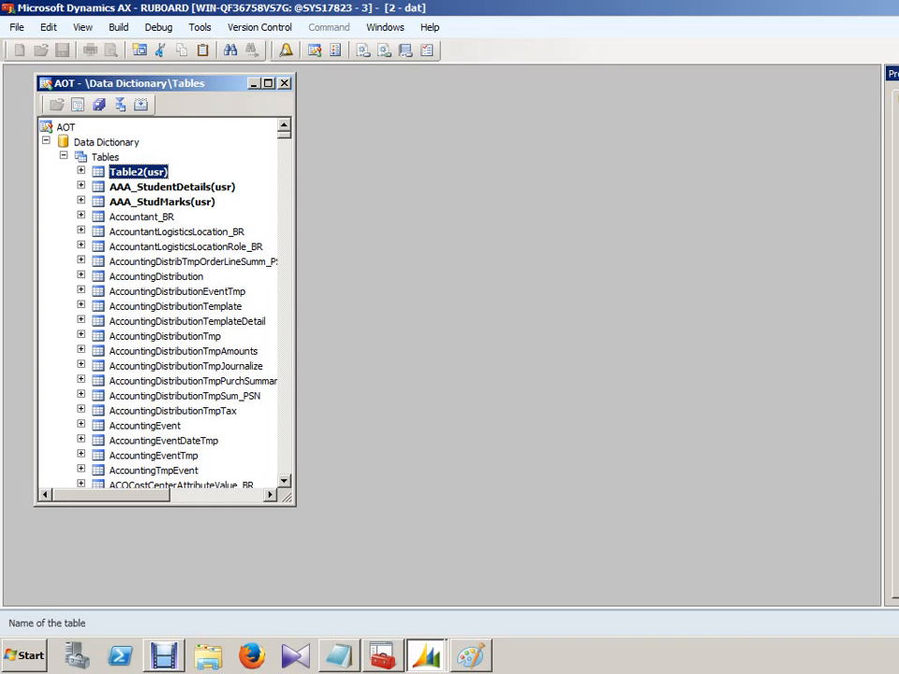
left_click(483, 128)
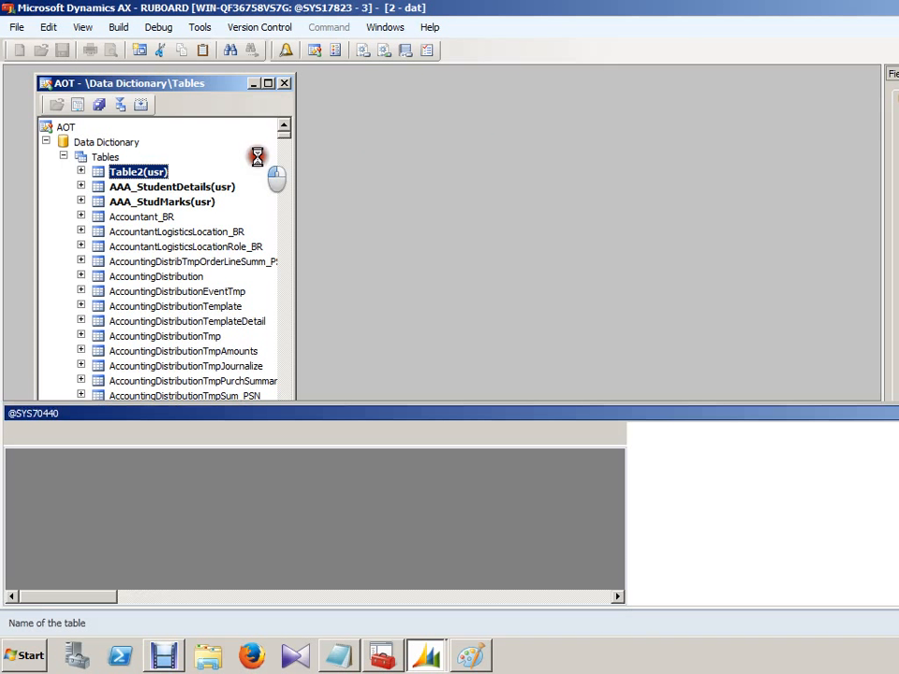